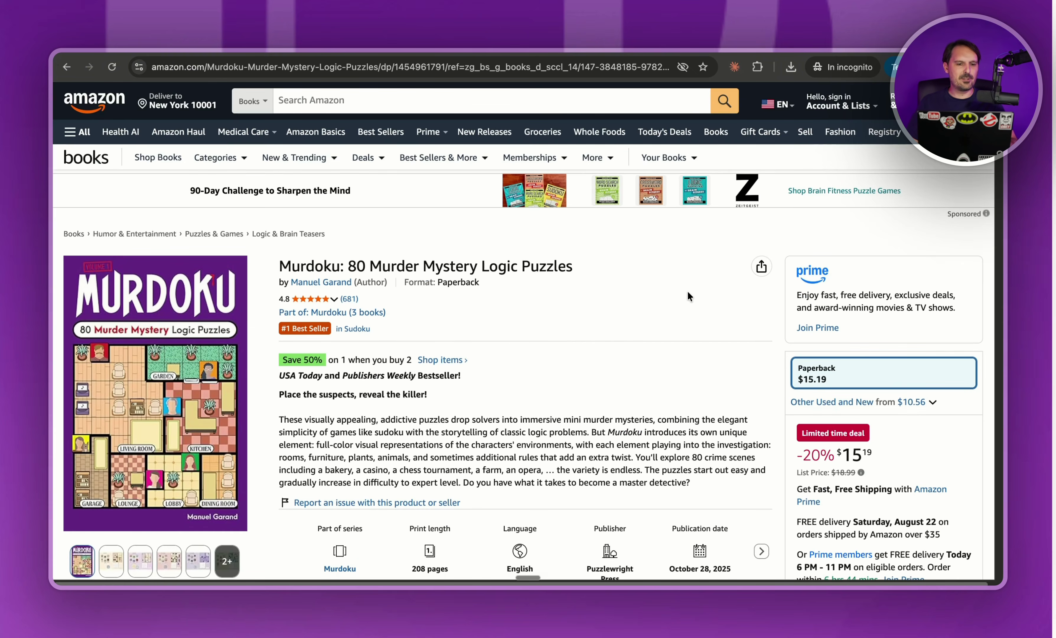
Copy the share link of the Murdoku: 80 Murder Mystery Logic Puzzles product page.
{"action": "scroll", "coordinate": [675, 369], "scroll_direction": "down", "scroll_amount": 2}
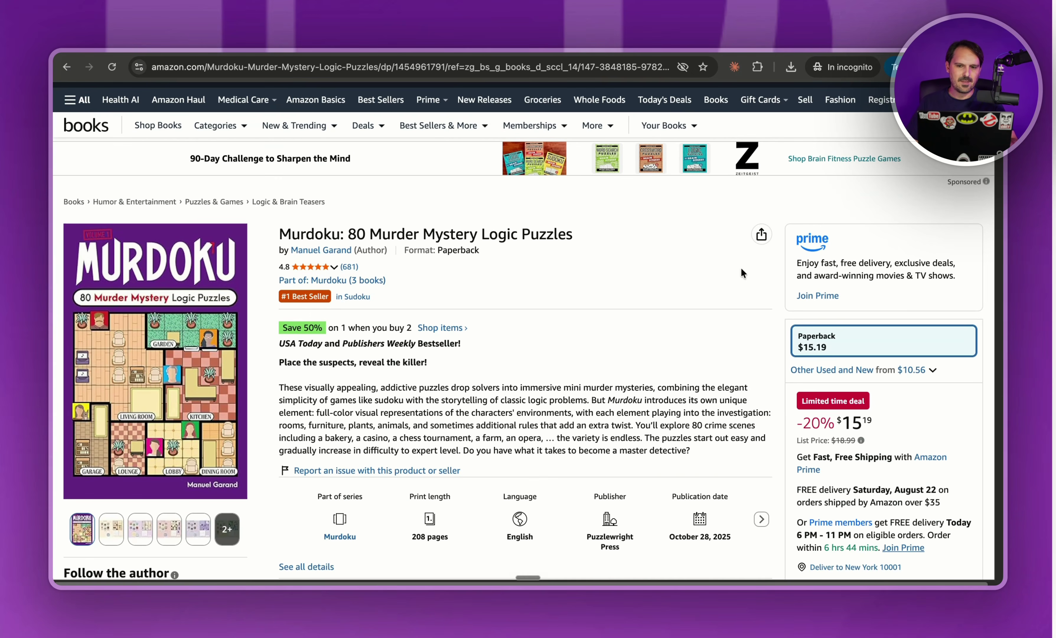
{"action": "left_click", "coordinate": [761, 235]}
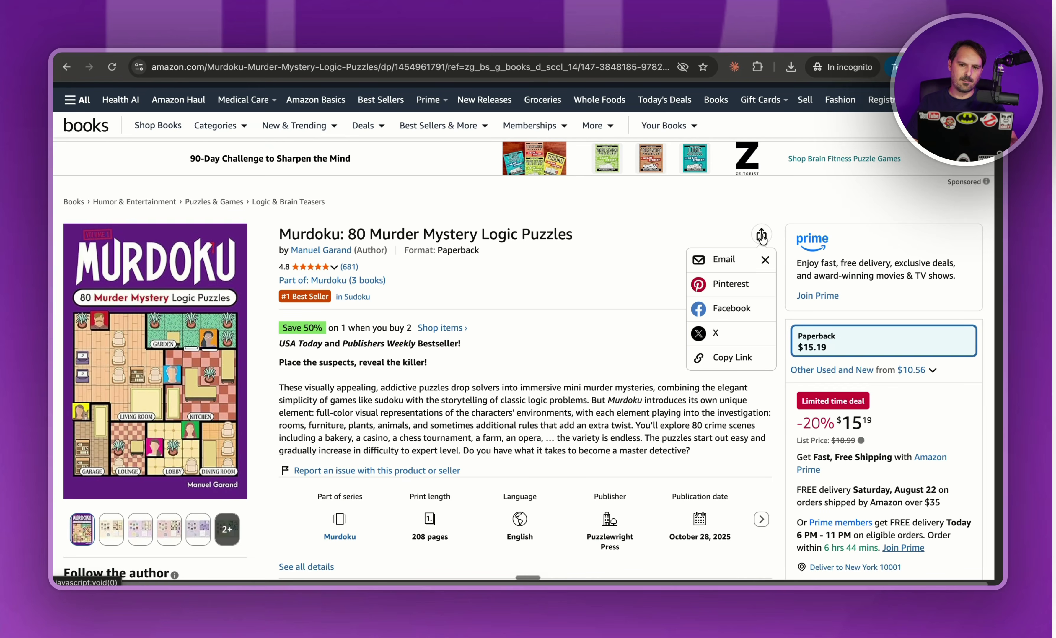
{"action": "left_click", "coordinate": [726, 359]}
View the Murdoku book's reference images: the enlarged front cover, a back cover from the Google image results and an interior puzzle spread.
{"action": "scroll", "coordinate": [365, 280], "scroll_direction": "down", "scroll_amount": 5}
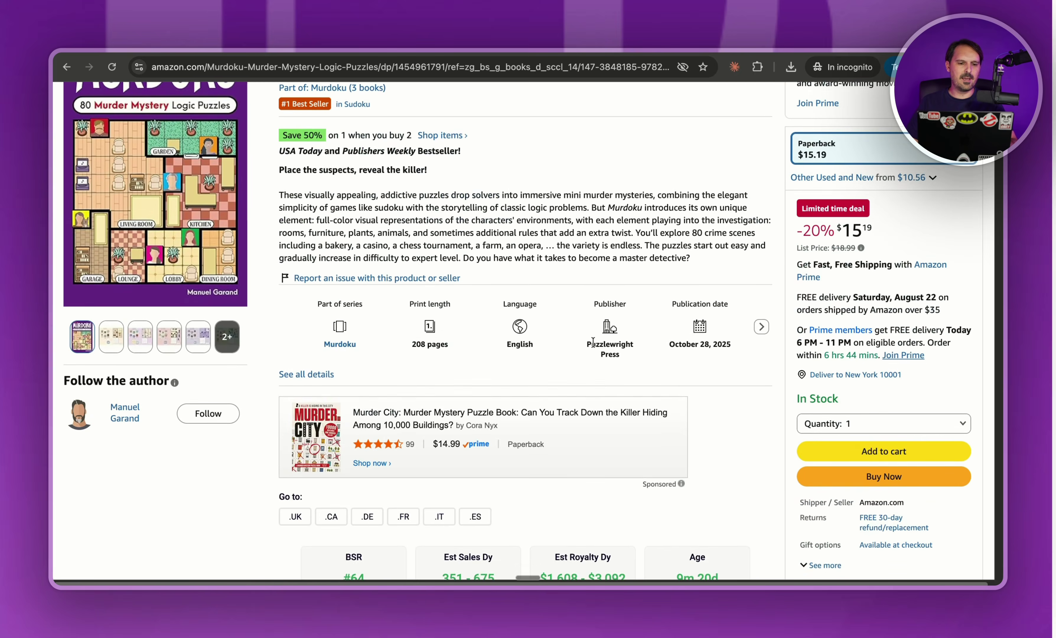
{"action": "scroll", "coordinate": [366, 280], "scroll_direction": "up", "scroll_amount": 3}
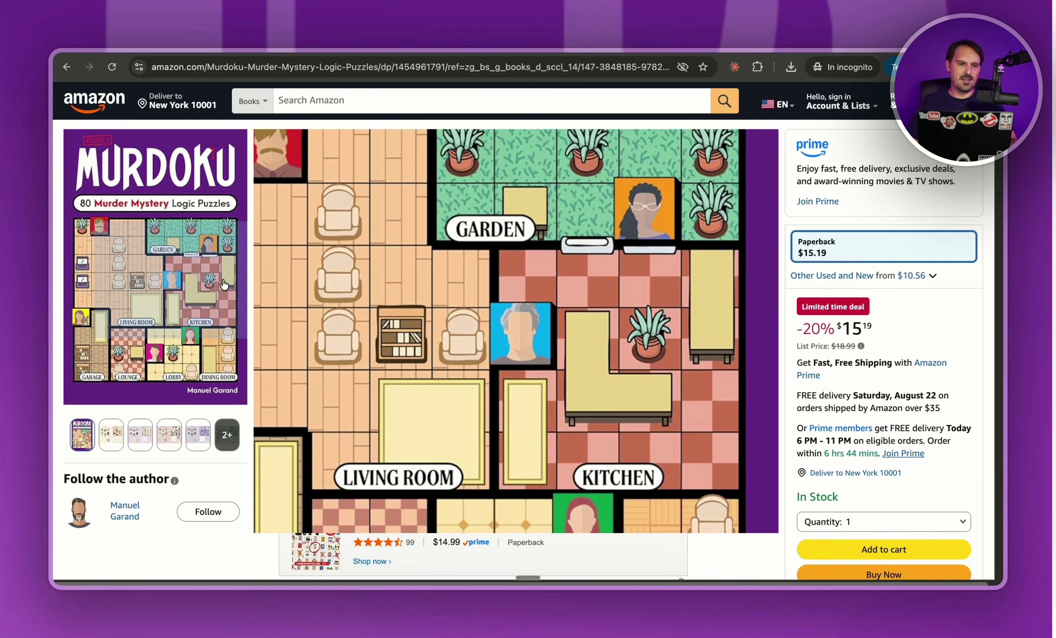
{"action": "left_click", "coordinate": [183, 293]}
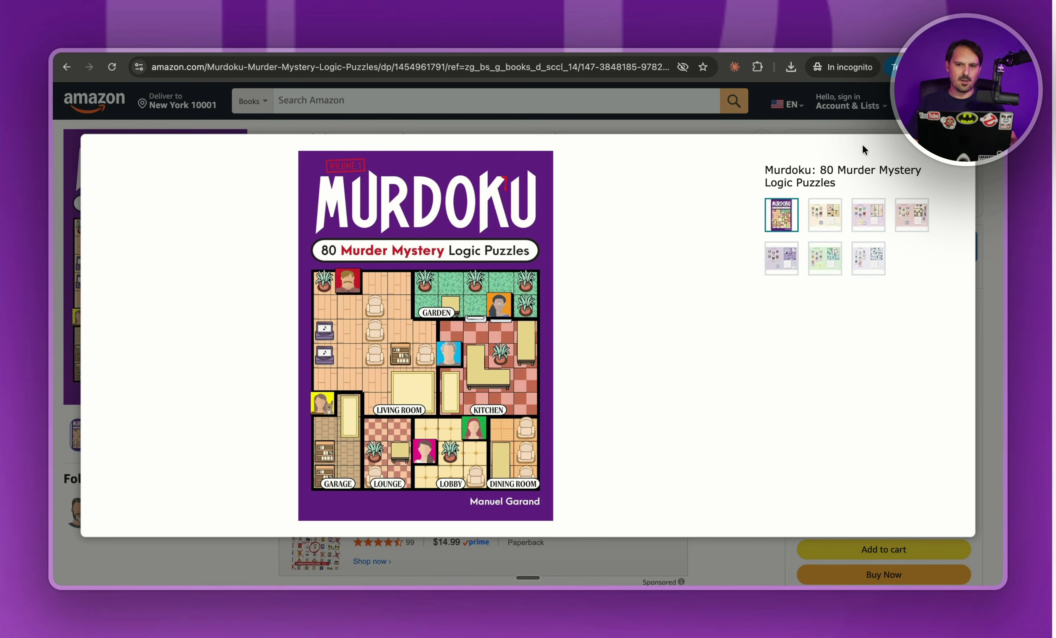
{"action": "key", "text": "Escape"}
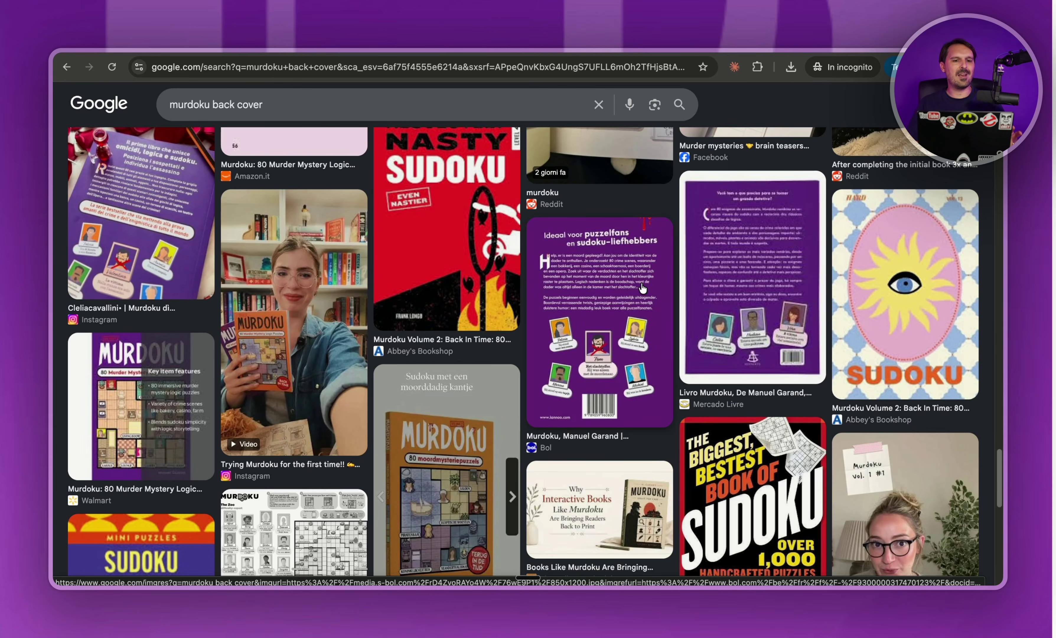
{"action": "left_click", "coordinate": [643, 319]}
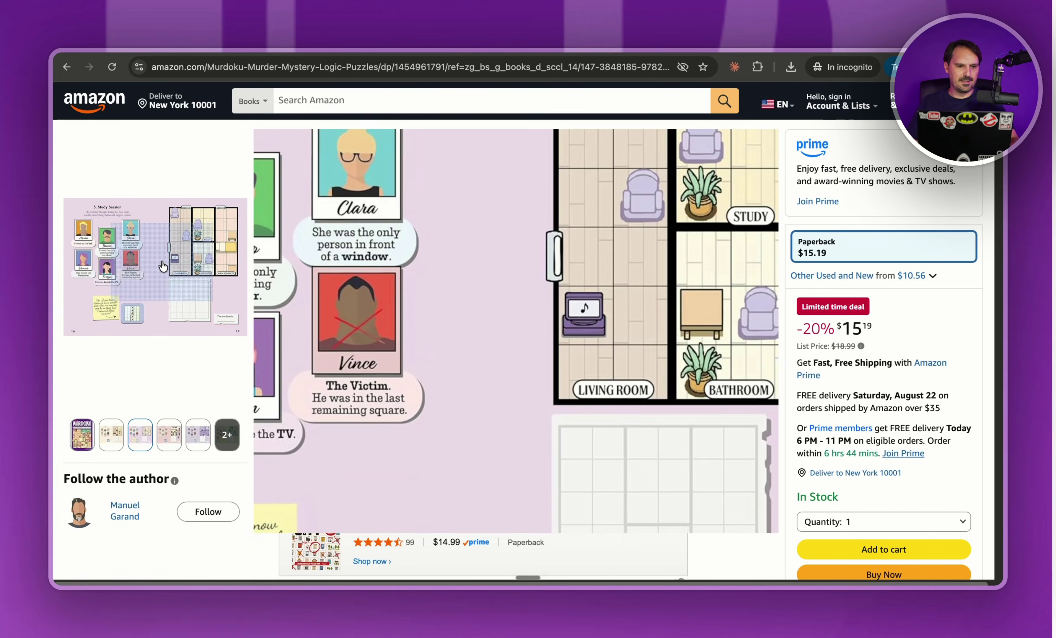
{"action": "left_click", "coordinate": [159, 256]}
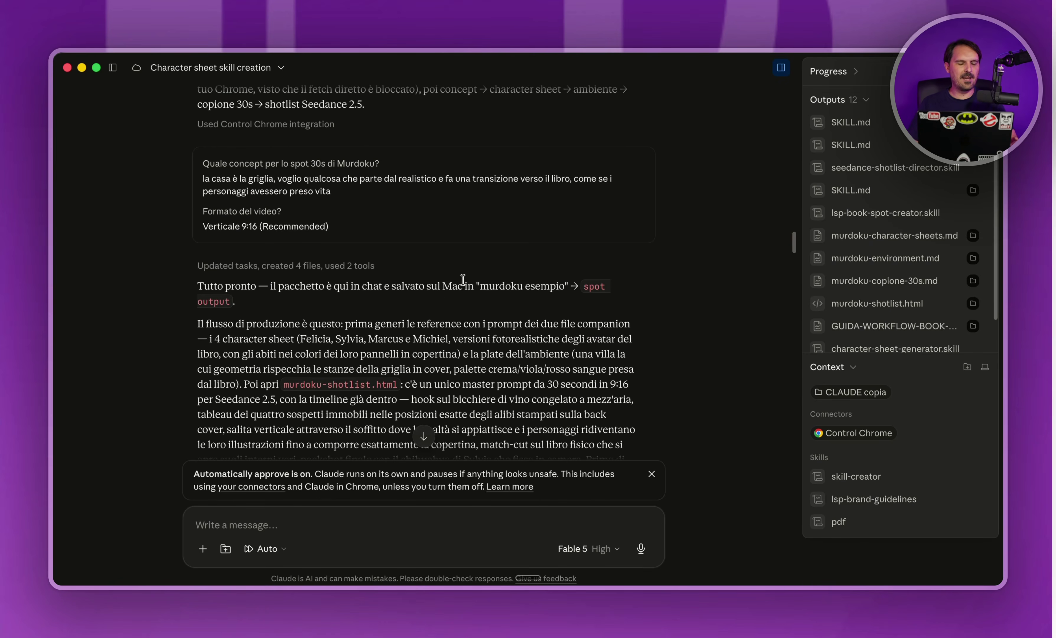
Switch to the Character sheet skill creation chat in Claude and read the spot concept answers and production workflow summary.
{"action": "scroll", "coordinate": [464, 288], "scroll_direction": "up", "scroll_amount": 2}
{"action": "scroll", "coordinate": [464, 281], "scroll_direction": "up", "scroll_amount": 1}
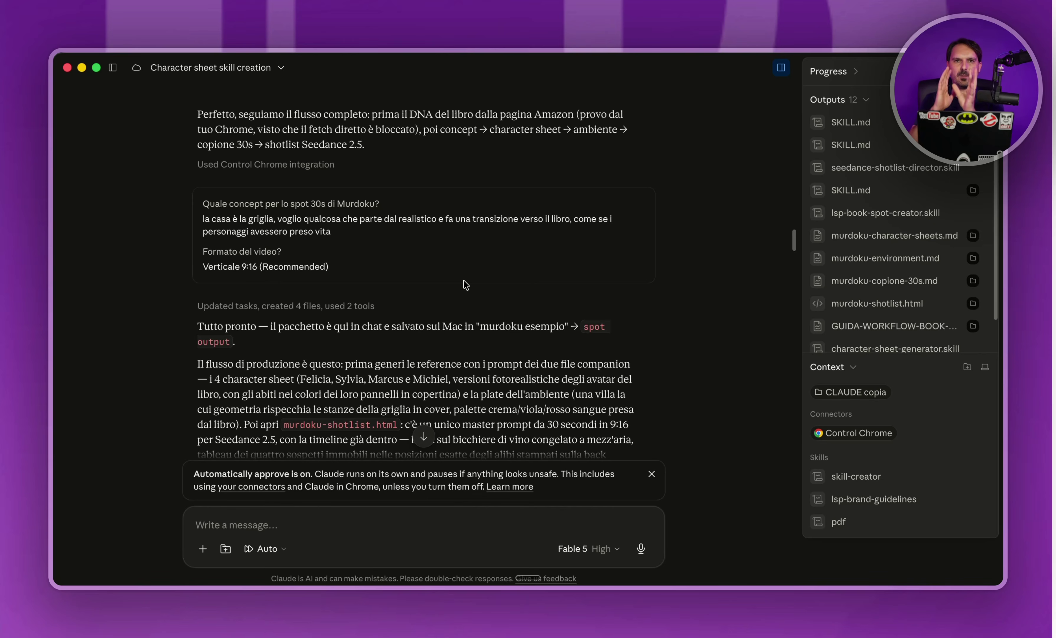
{"action": "scroll", "coordinate": [463, 280], "scroll_direction": "down", "scroll_amount": 7}
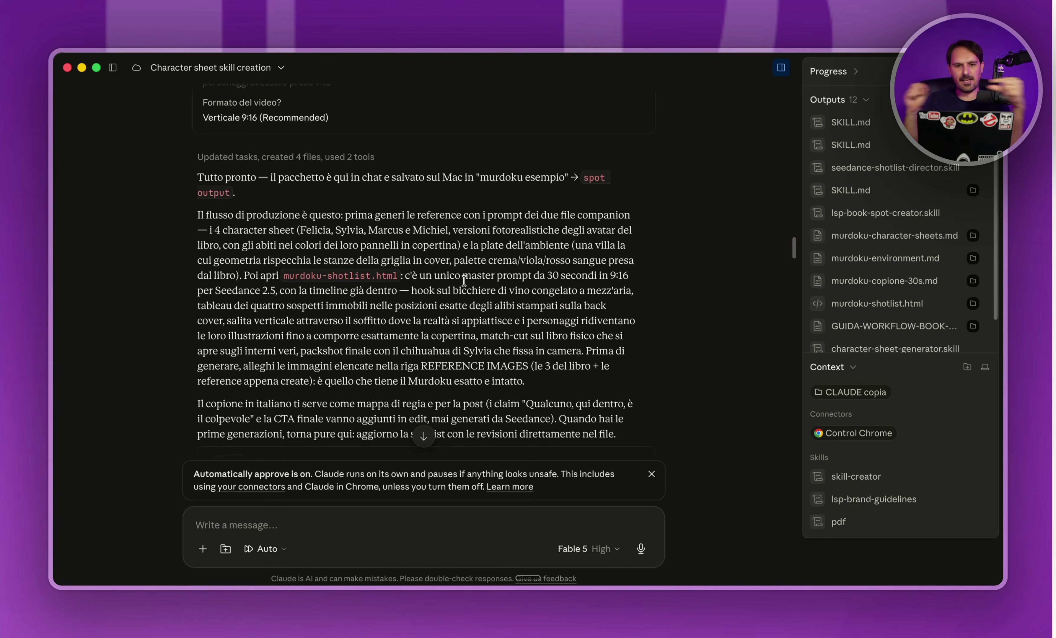
Go through the cover and interior images in Finder and copy the murdoku esempio folder as a path.
{"action": "left_click", "coordinate": [291, 588]}
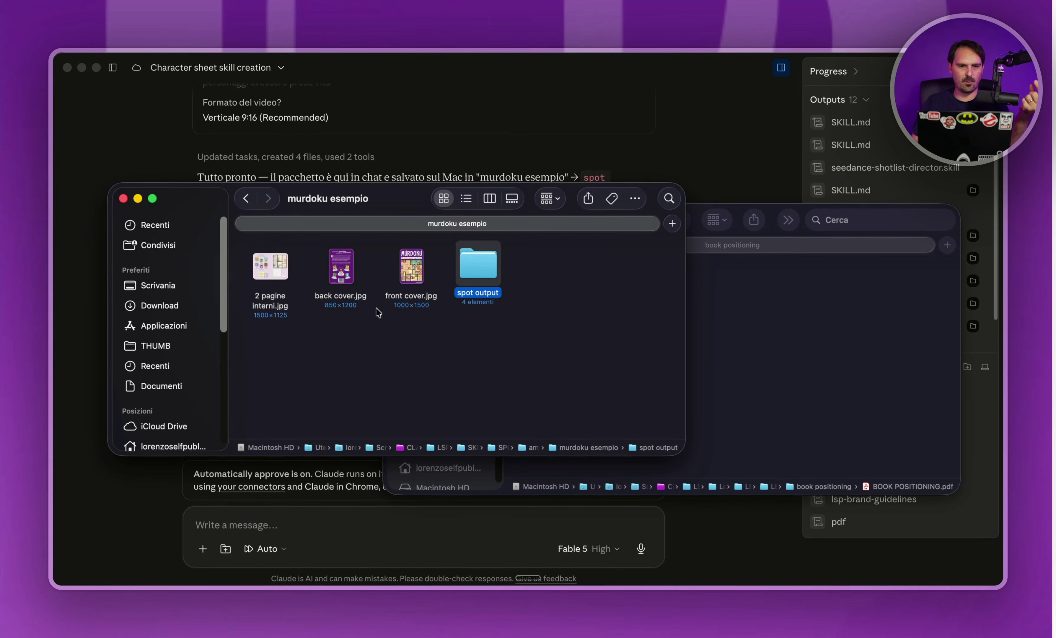
{"action": "left_click", "coordinate": [406, 265]}
{"action": "left_click", "coordinate": [341, 270]}
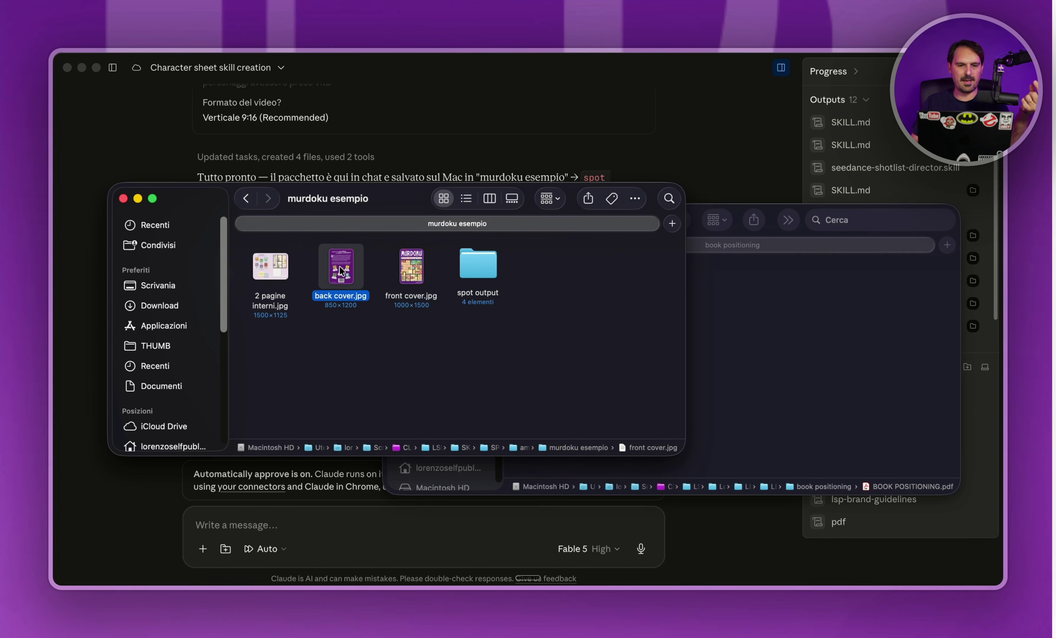
{"action": "left_click", "coordinate": [424, 278]}
{"action": "left_click", "coordinate": [282, 281]}
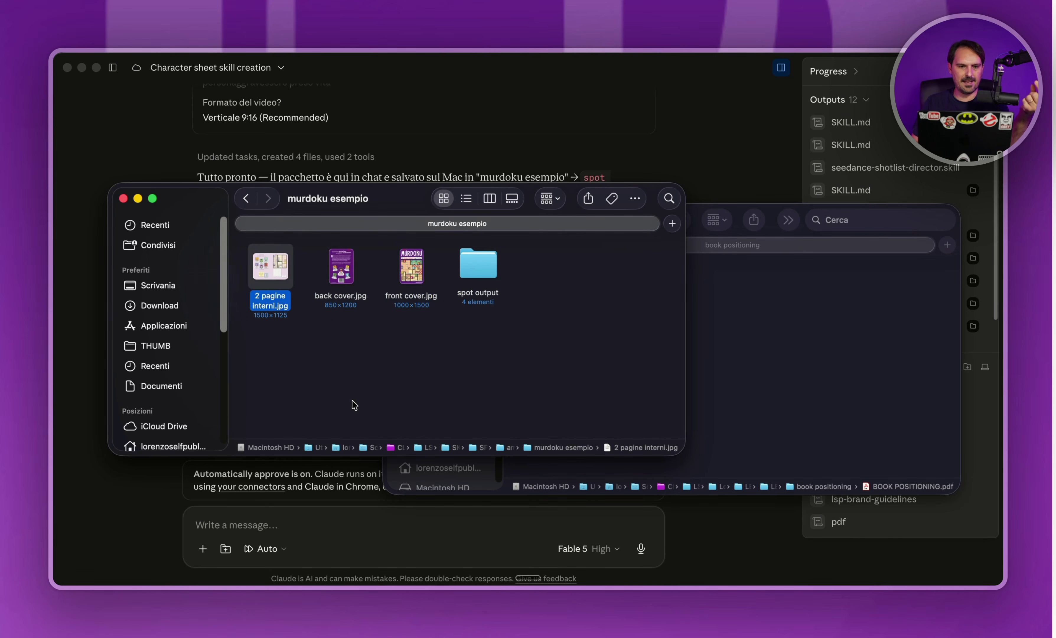
{"action": "right_click", "coordinate": [550, 449]}
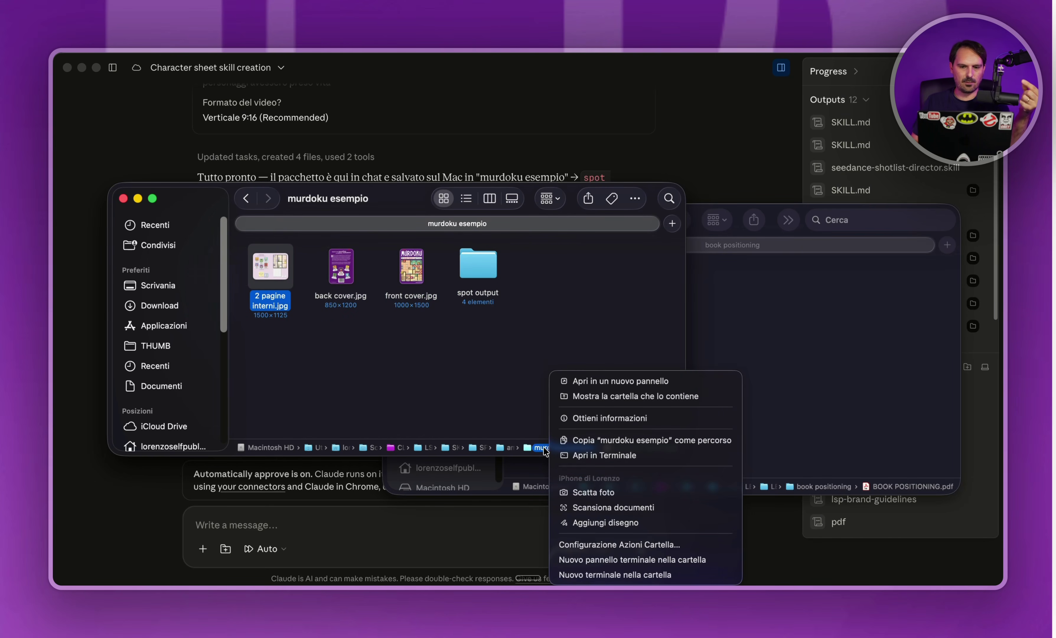
{"action": "left_click", "coordinate": [595, 440]}
Review the generated Murdoku documents in the Claude chat and open the spot output folder in Finder.
{"action": "scroll", "coordinate": [448, 311], "scroll_direction": "down", "scroll_amount": 10}
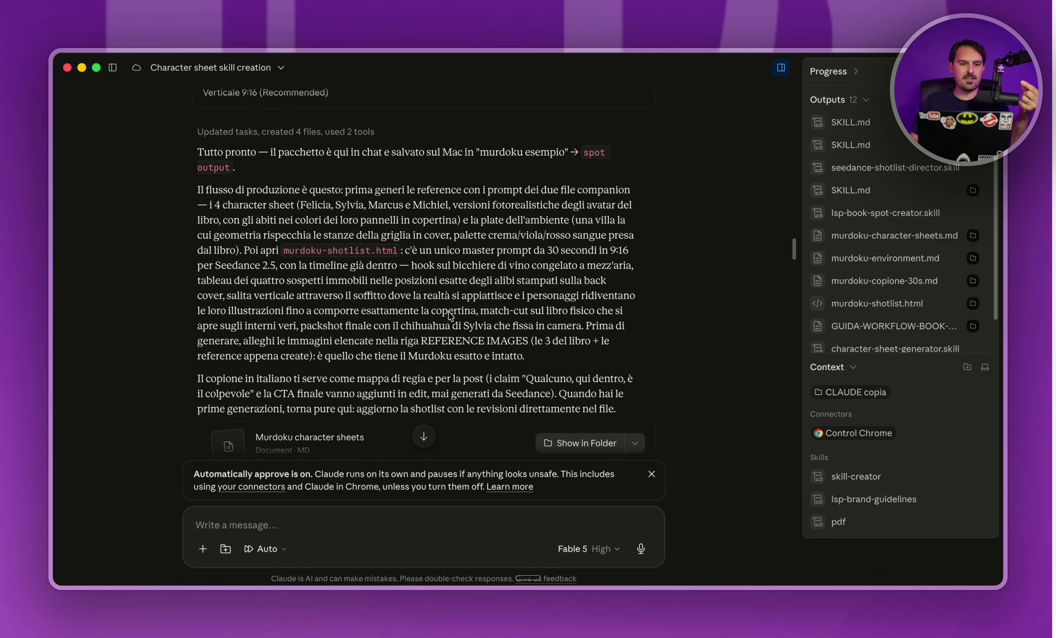
{"action": "scroll", "coordinate": [455, 335], "scroll_direction": "down", "scroll_amount": 3}
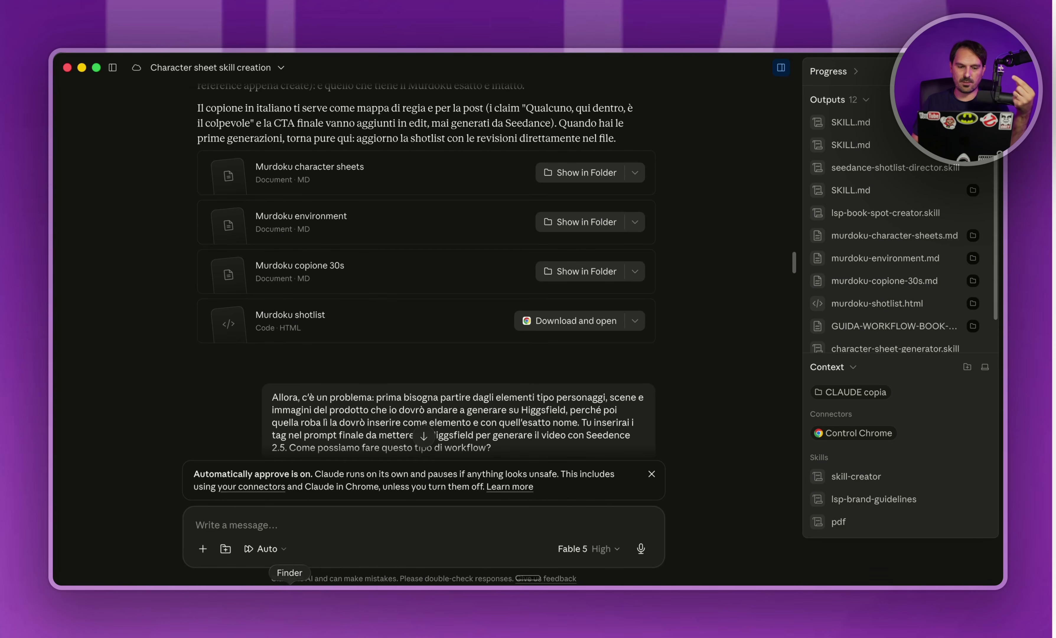
{"action": "left_click", "coordinate": [289, 599]}
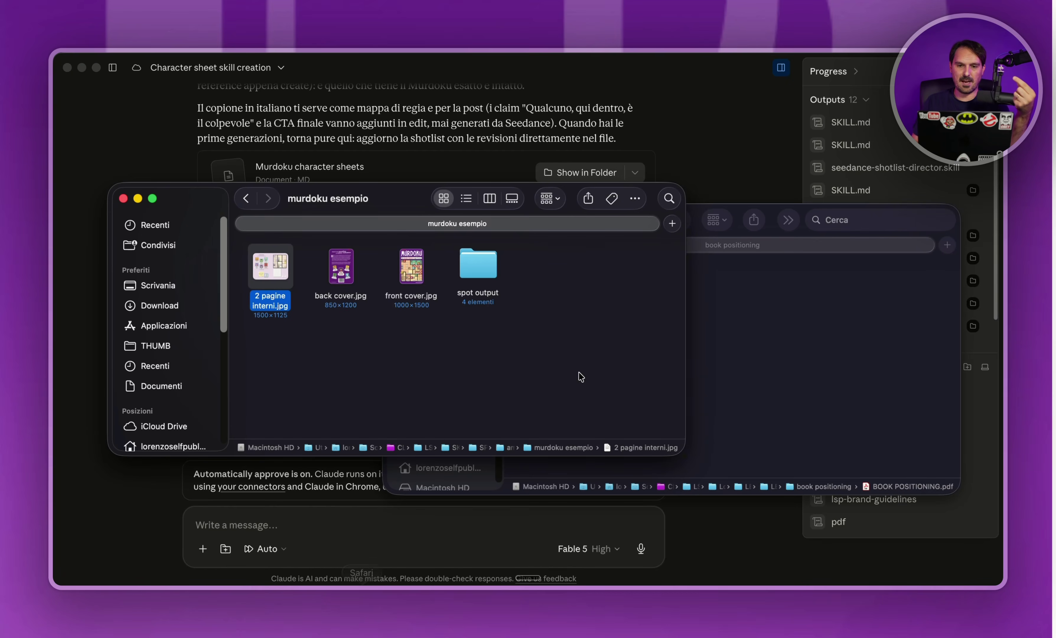
{"action": "double_click", "coordinate": [486, 262]}
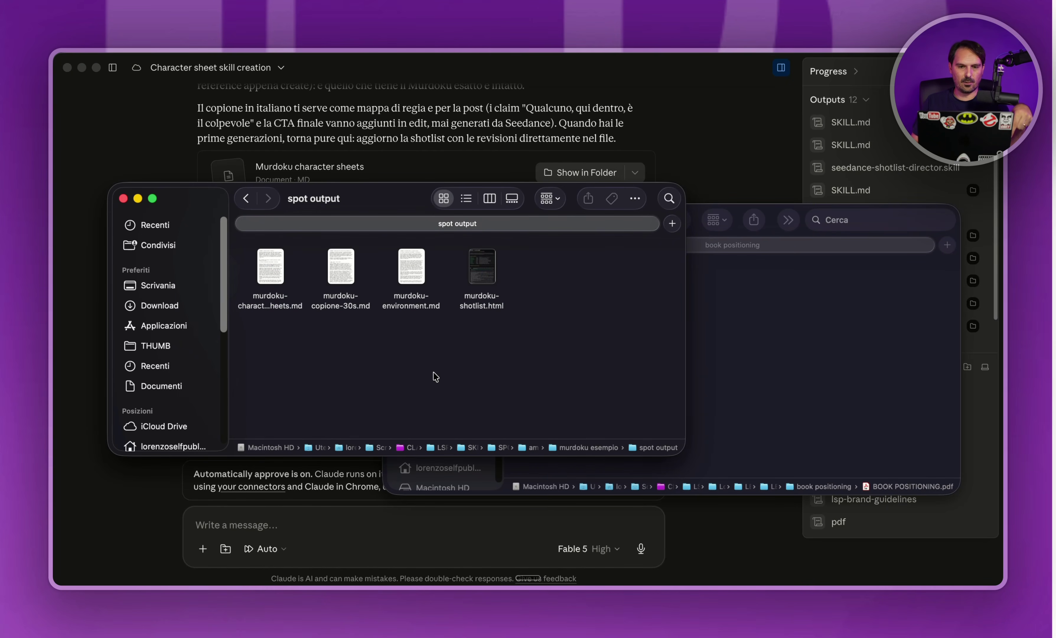
Open murdoku-character-sheets.md, highlight the first suspect's prompt text, read through the other suspects' prompts and close the file.
{"action": "left_click", "coordinate": [257, 262]}
{"action": "double_click", "coordinate": [268, 262]}
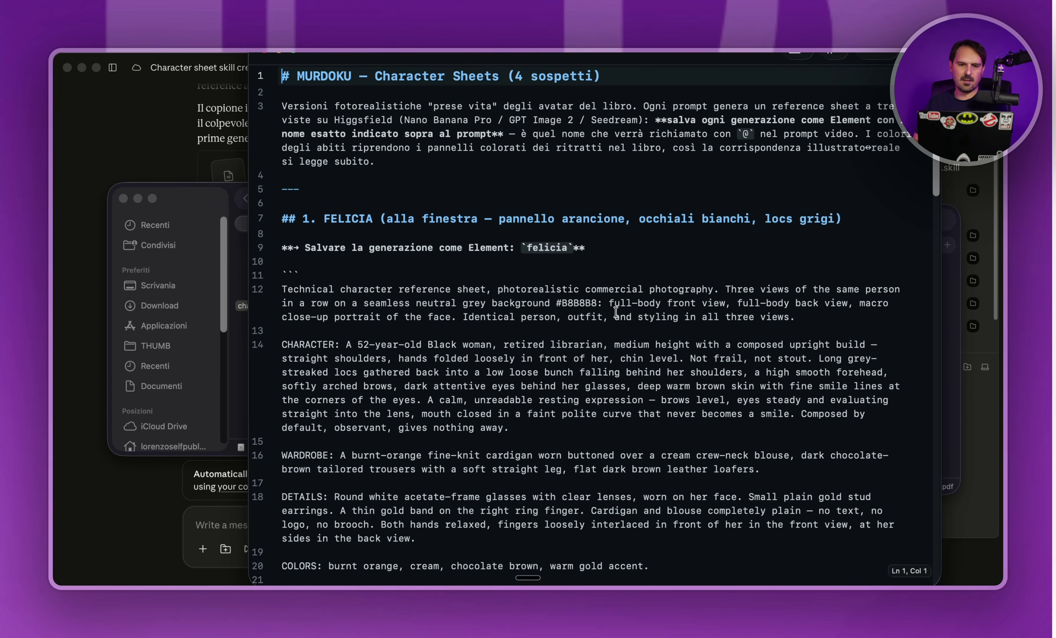
{"action": "scroll", "coordinate": [618, 311], "scroll_direction": "down", "scroll_amount": 5}
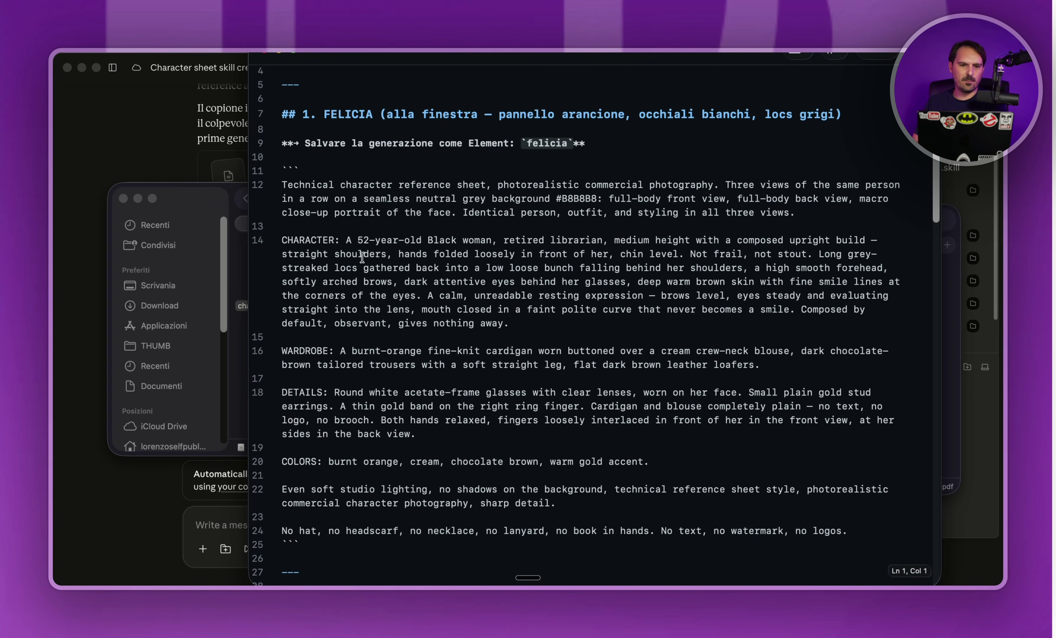
{"action": "left_click_drag", "start_coordinate": [281, 178], "coordinate": [632, 430]}
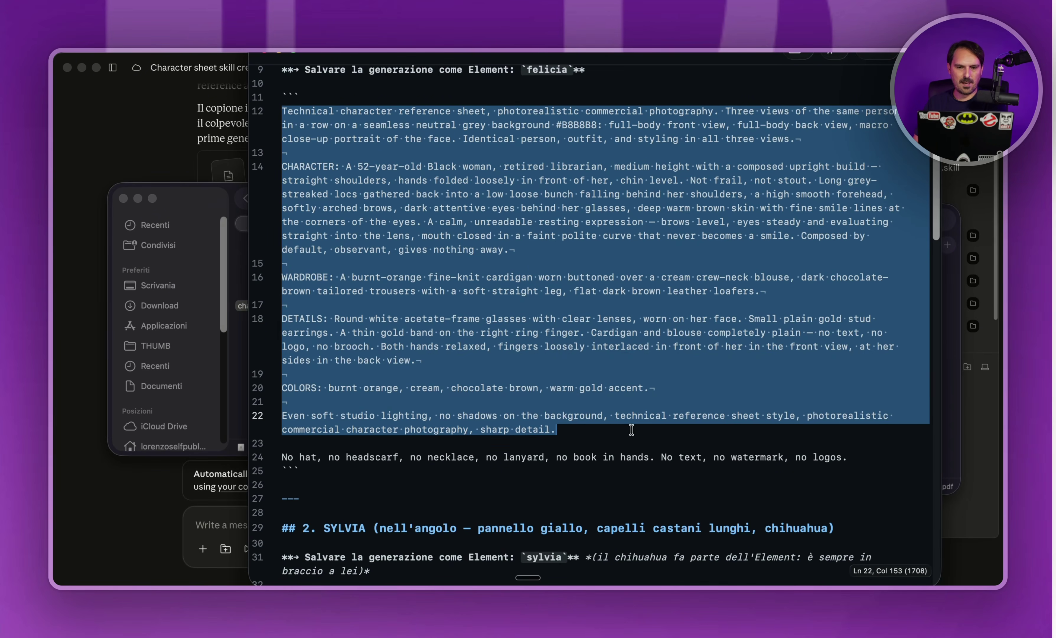
{"action": "scroll", "coordinate": [486, 321], "scroll_direction": "up", "scroll_amount": 4}
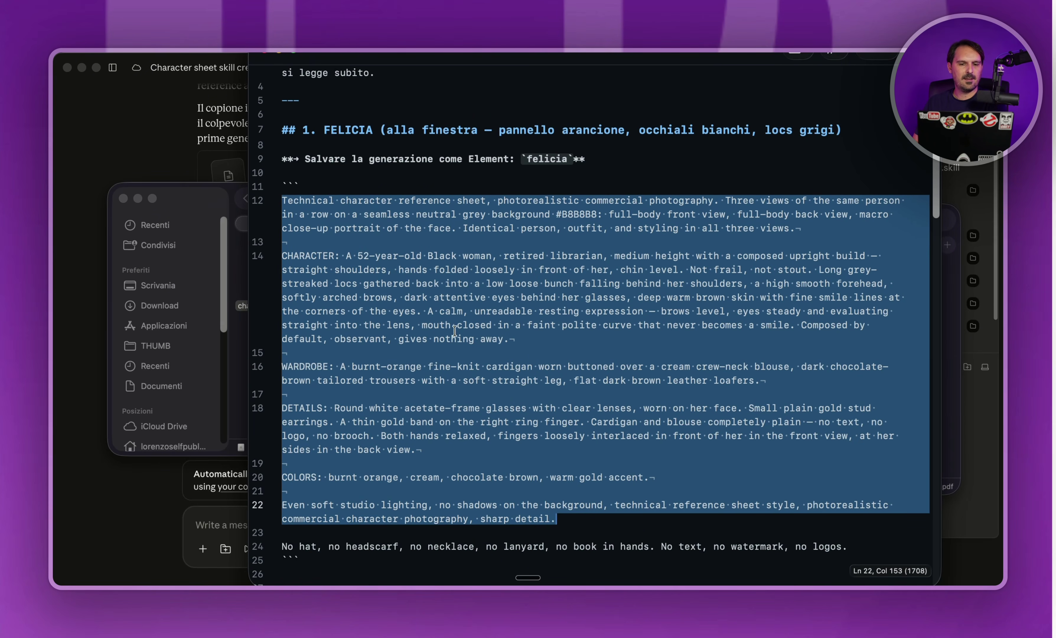
{"action": "scroll", "coordinate": [454, 331], "scroll_direction": "down", "scroll_amount": 20}
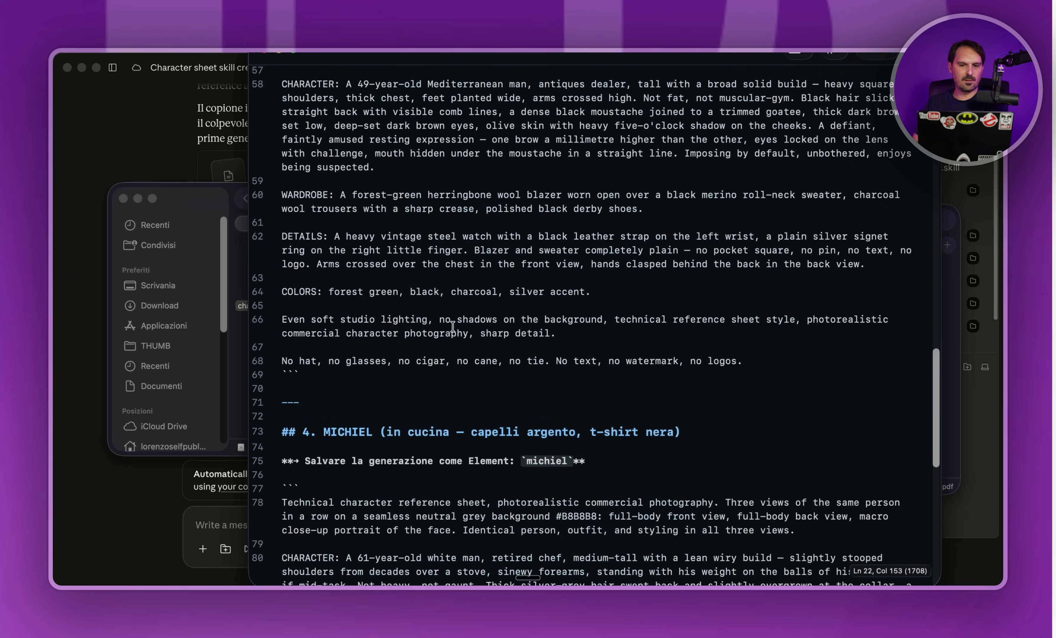
{"action": "key", "text": "space"}
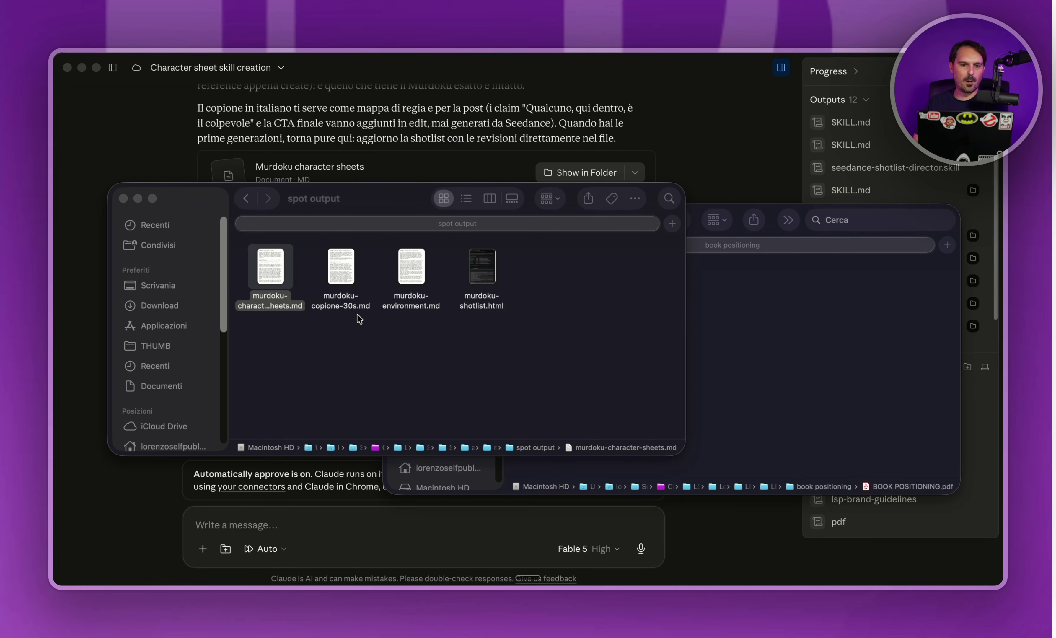
Open murdoku-environment.md, highlight the villa interior prompt and close the file.
{"action": "left_click", "coordinate": [407, 306]}
{"action": "key", "text": "space"}
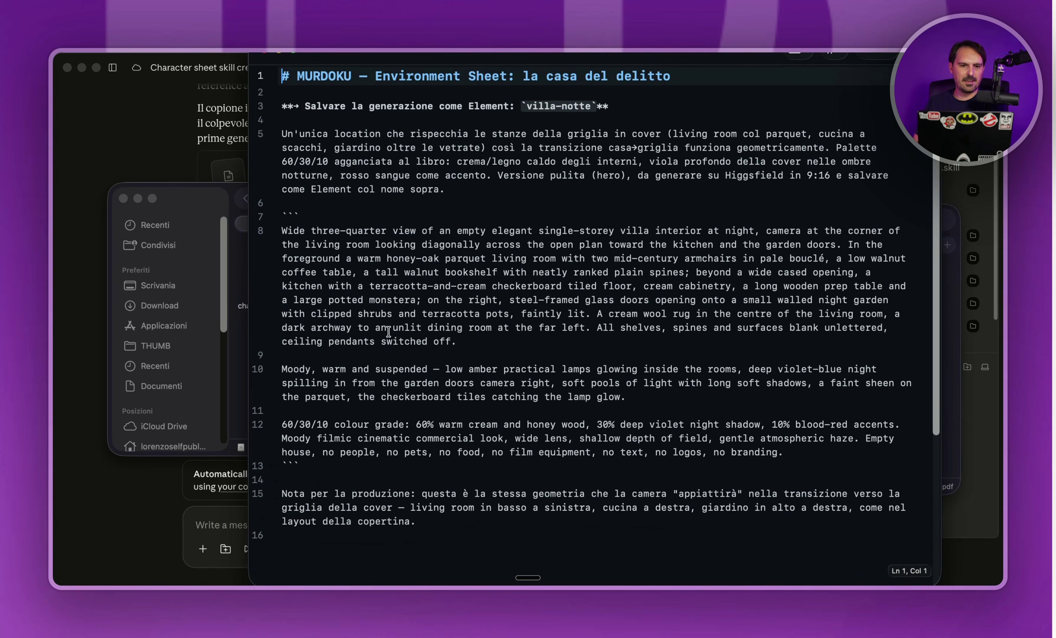
{"action": "left_click_drag", "start_coordinate": [282, 231], "coordinate": [805, 449]}
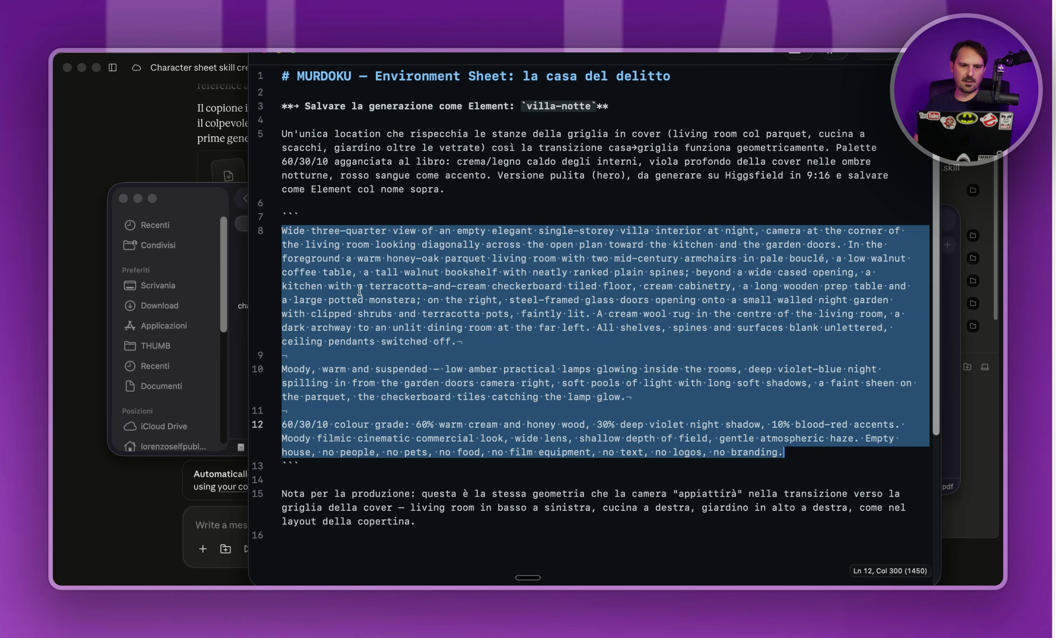
{"action": "left_click", "coordinate": [266, 52]}
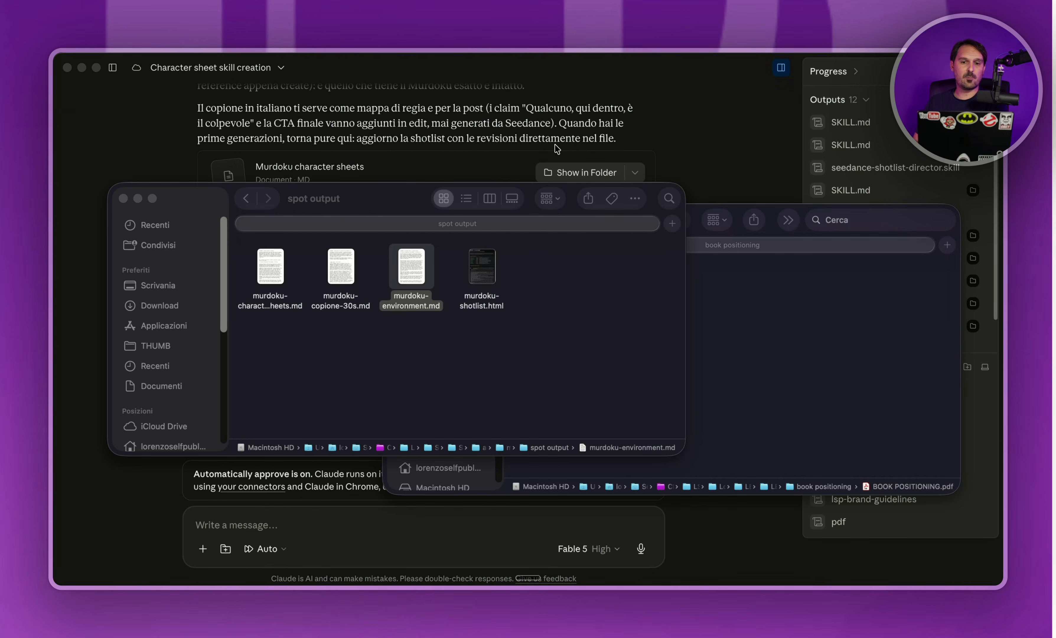
Switch to Higgsfield, open the existing Murdoku project in Cinema Studio and browse its generated character and environment images.
{"action": "key", "text": "super+Tab"}
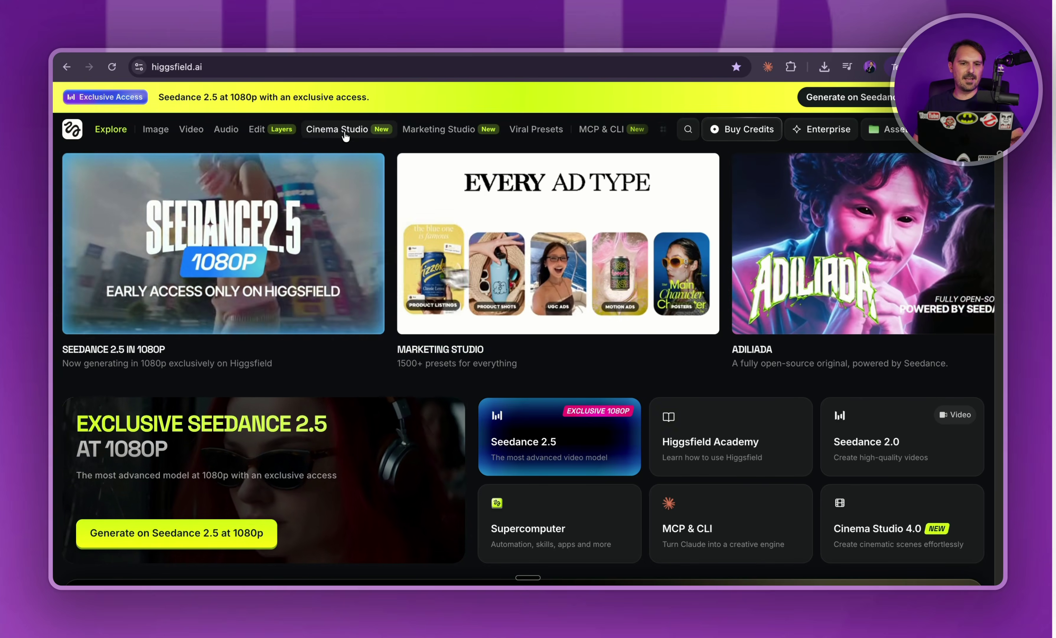
{"action": "left_click", "coordinate": [348, 133]}
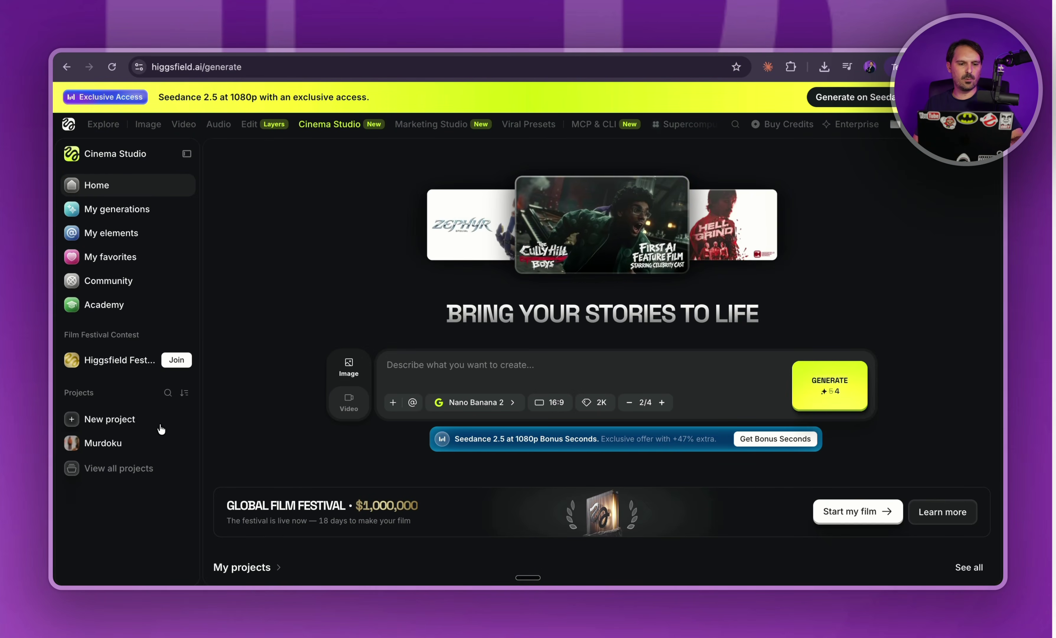
{"action": "left_click", "coordinate": [119, 424]}
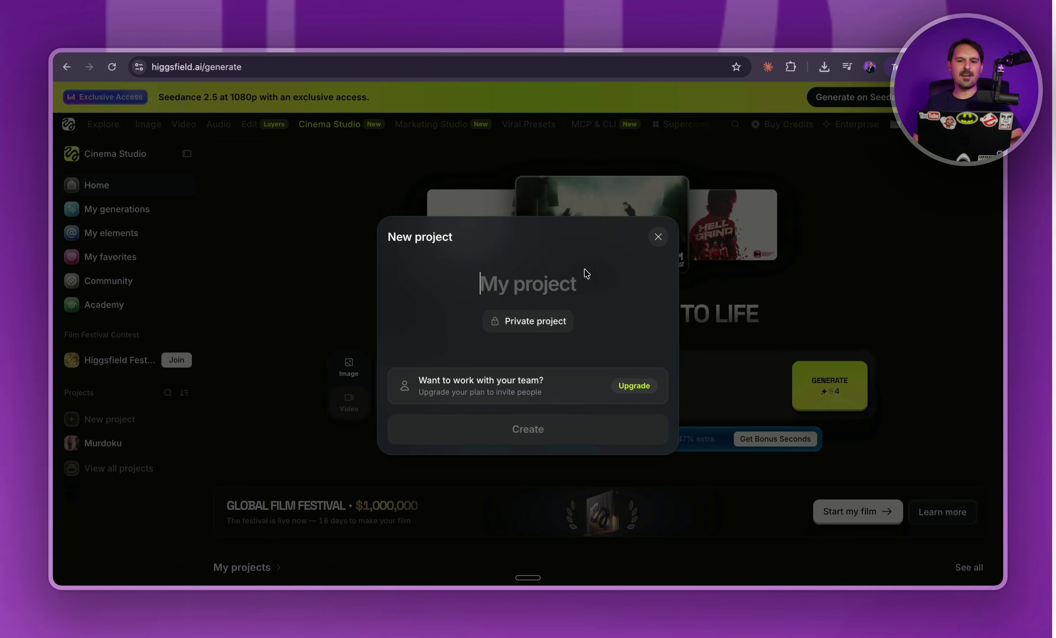
{"action": "key", "text": "Escape"}
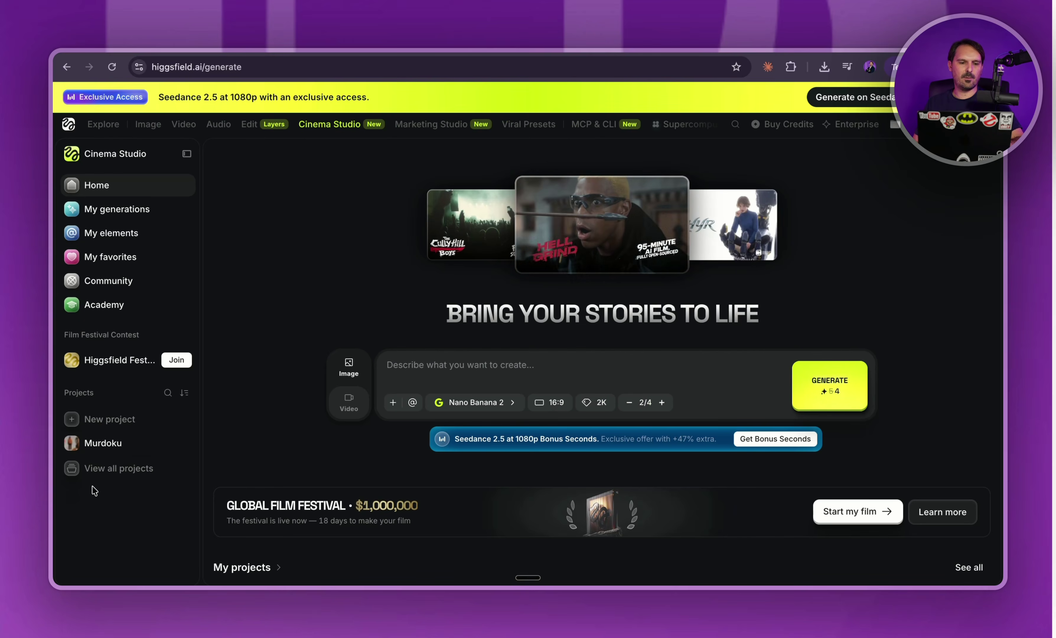
{"action": "left_click", "coordinate": [104, 443]}
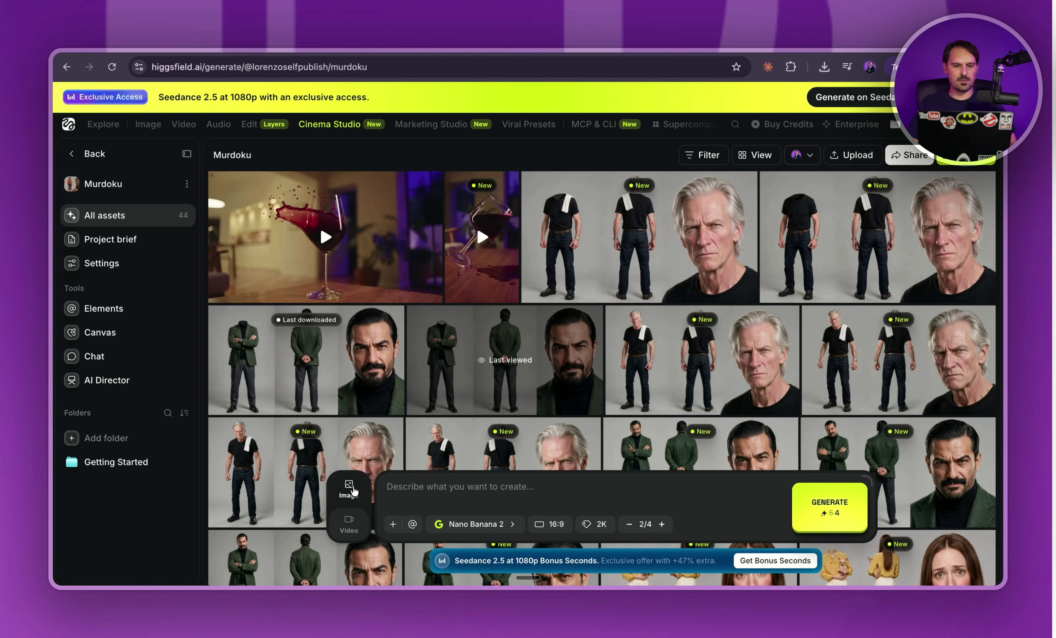
{"action": "scroll", "coordinate": [566, 380], "scroll_direction": "down", "scroll_amount": 5}
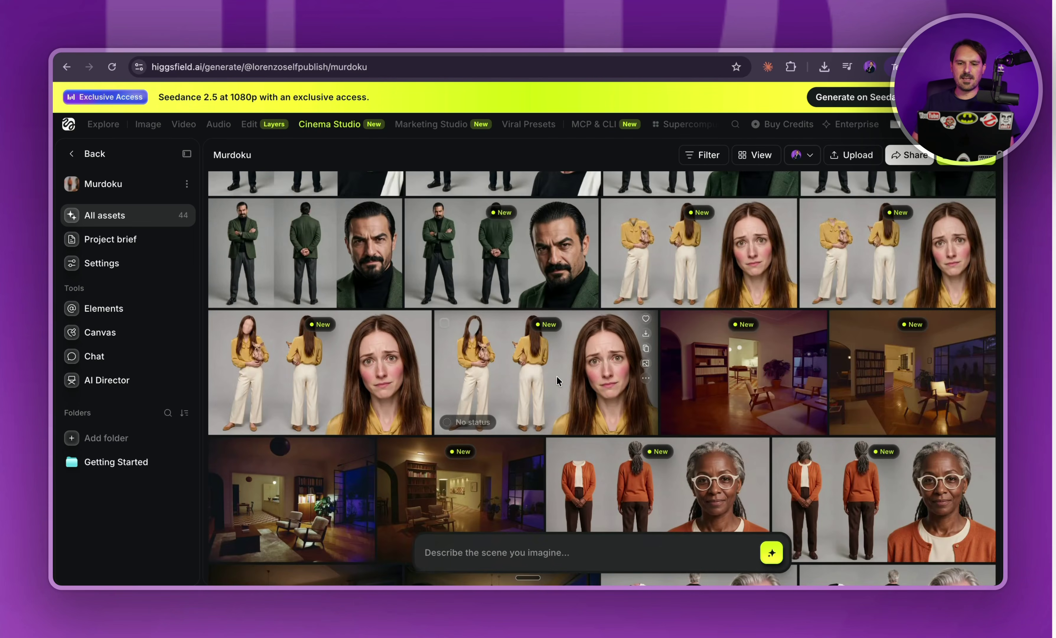
{"action": "scroll", "coordinate": [567, 380], "scroll_direction": "down", "scroll_amount": 3}
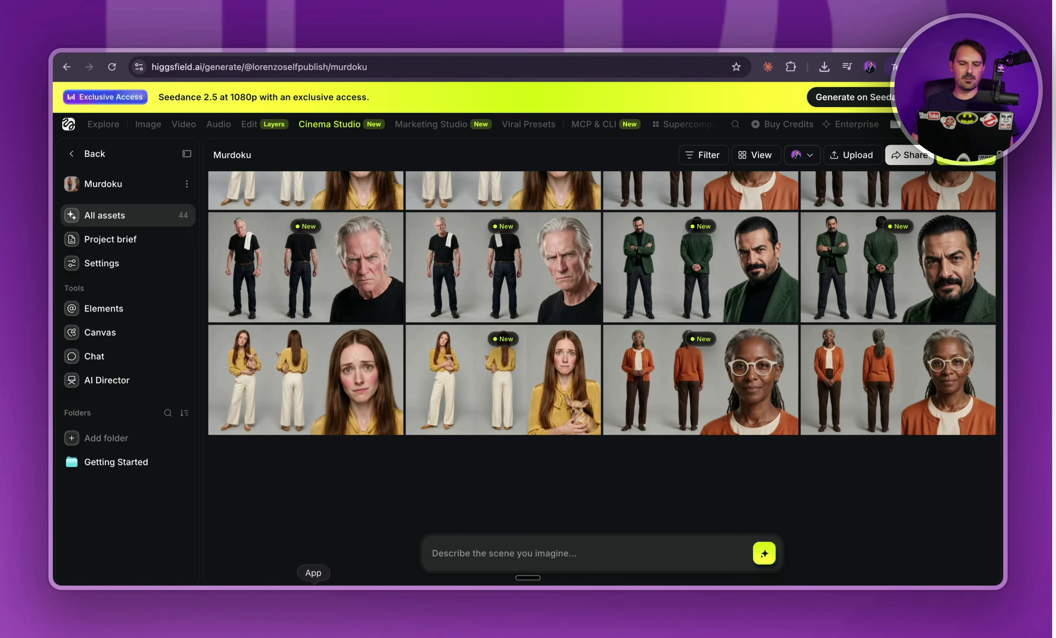
Open murdoku-character-sheets.md from the spot output folder, look over the first suspect's prompt and close the file.
{"action": "left_click", "coordinate": [292, 579]}
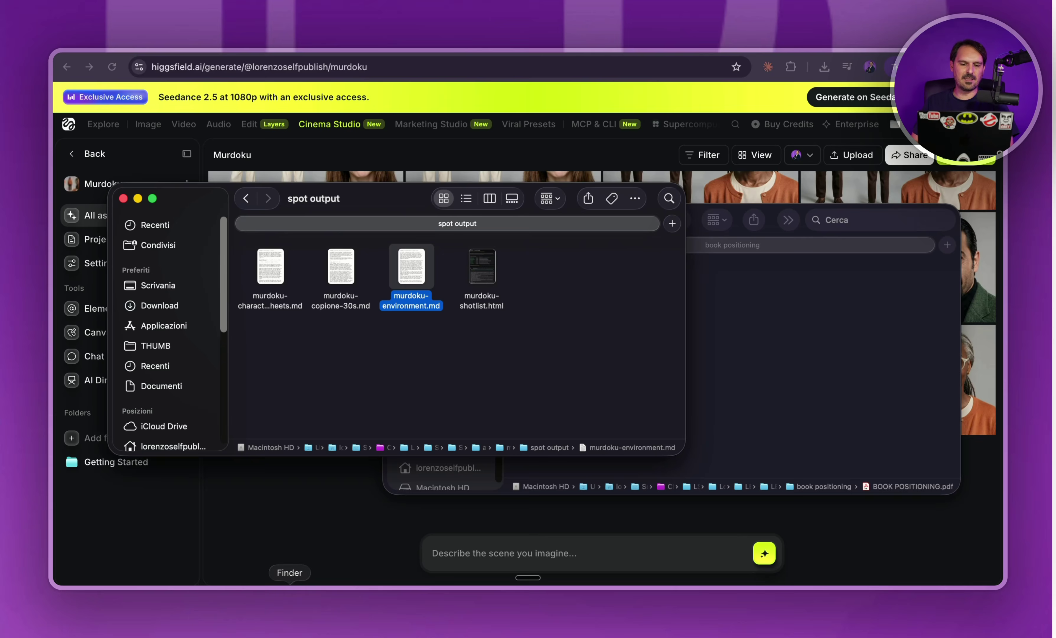
{"action": "double_click", "coordinate": [273, 311]}
{"action": "scroll", "coordinate": [583, 371], "scroll_direction": "down", "scroll_amount": 2}
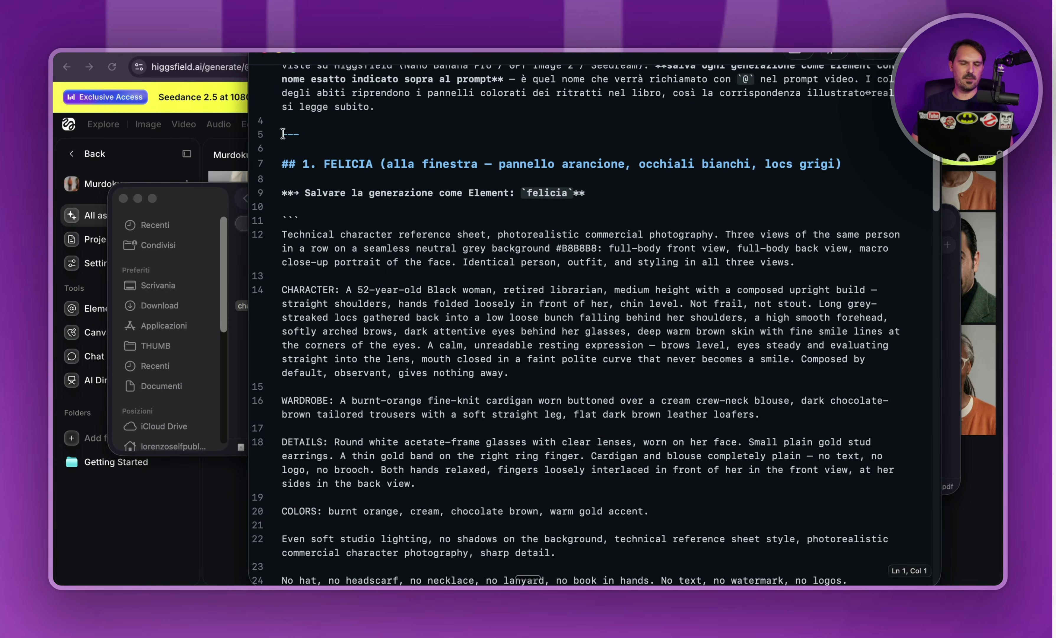
{"action": "scroll", "coordinate": [450, 342], "scroll_direction": "up", "scroll_amount": 2}
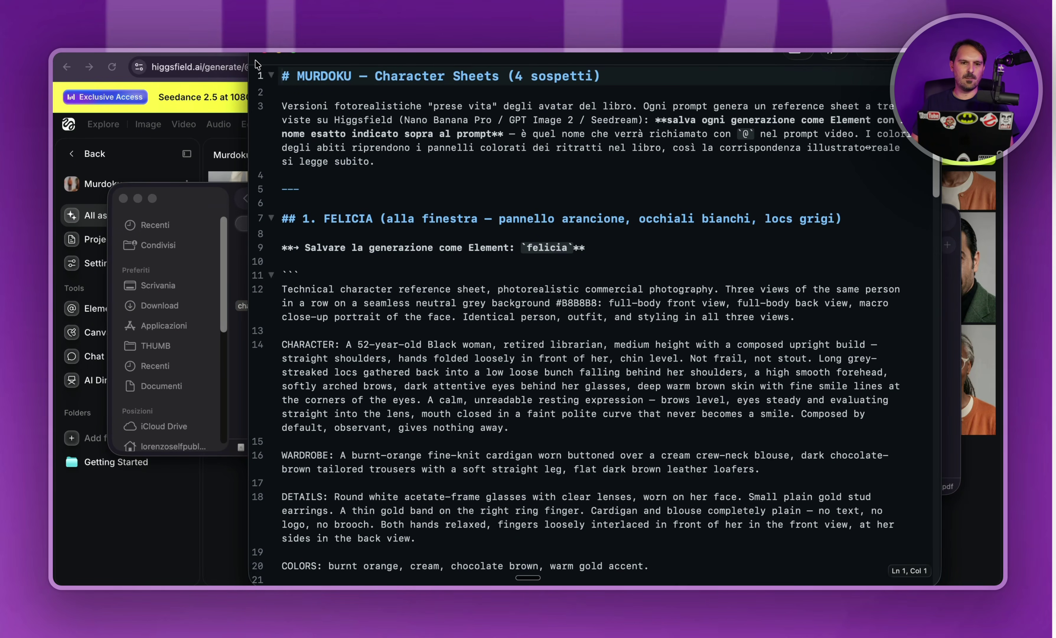
{"action": "left_click", "coordinate": [262, 52]}
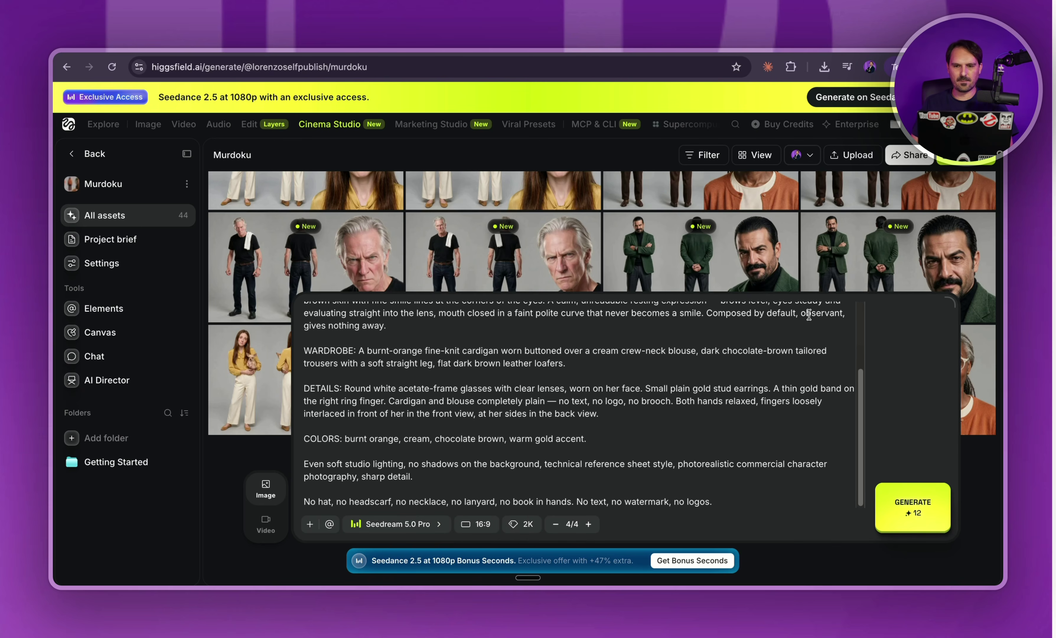
Try the first suspect's reference-sheet prompt with Seedream 5.0 Pro at 16:9 and 2K, and clear the prompt.
{"action": "scroll", "coordinate": [654, 448], "scroll_direction": "up", "scroll_amount": 3}
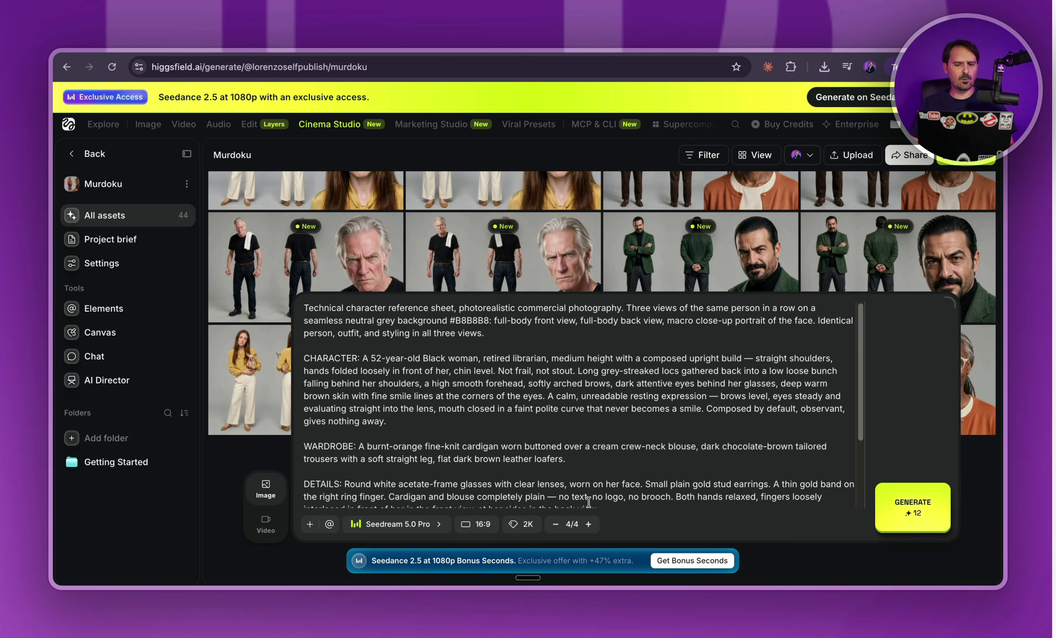
{"action": "left_click", "coordinate": [918, 524]}
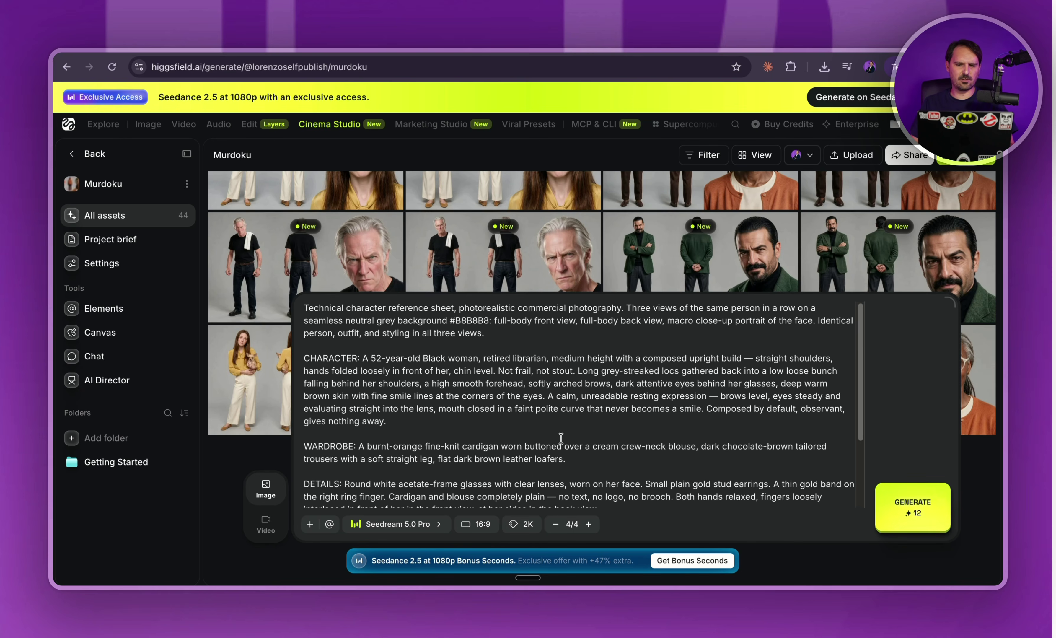
{"action": "key", "text": "ctrl+a"}
{"action": "key", "text": "BackSpace"}
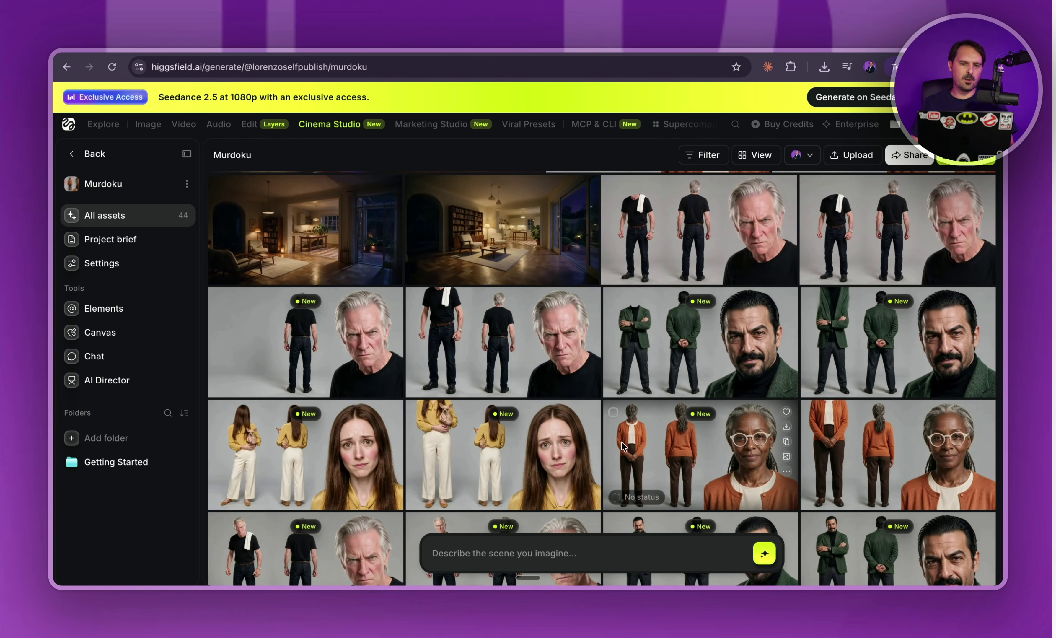
Browse the generated character sheets in the project and view the green-jacket man's three-view sheet at full size.
{"action": "scroll", "coordinate": [747, 480], "scroll_direction": "down", "scroll_amount": 4}
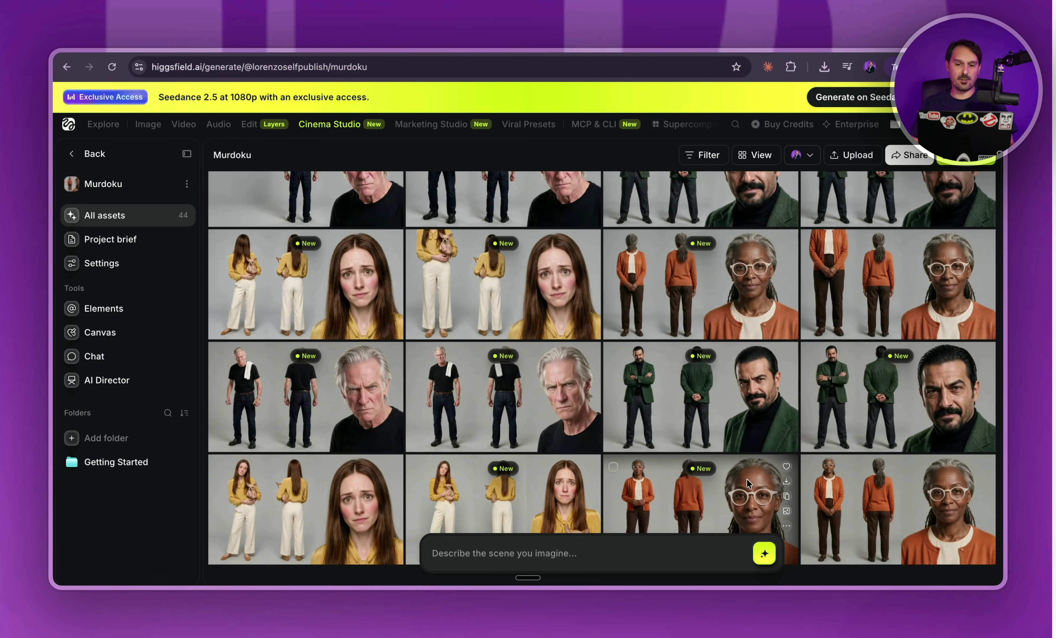
{"action": "scroll", "coordinate": [697, 408], "scroll_direction": "down", "scroll_amount": 1}
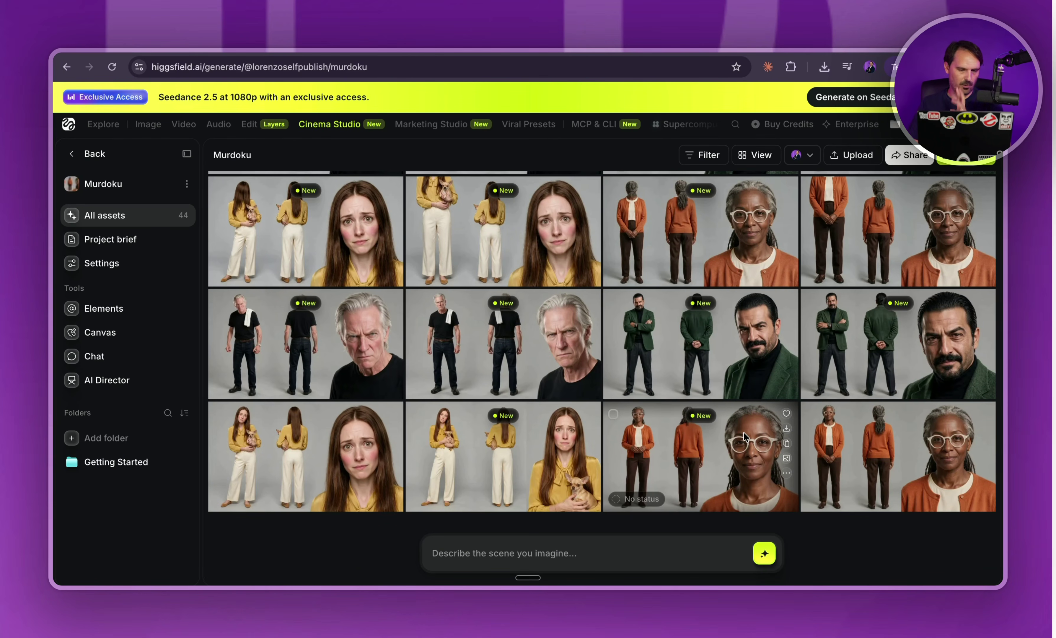
{"action": "scroll", "coordinate": [746, 434], "scroll_direction": "up", "scroll_amount": 1}
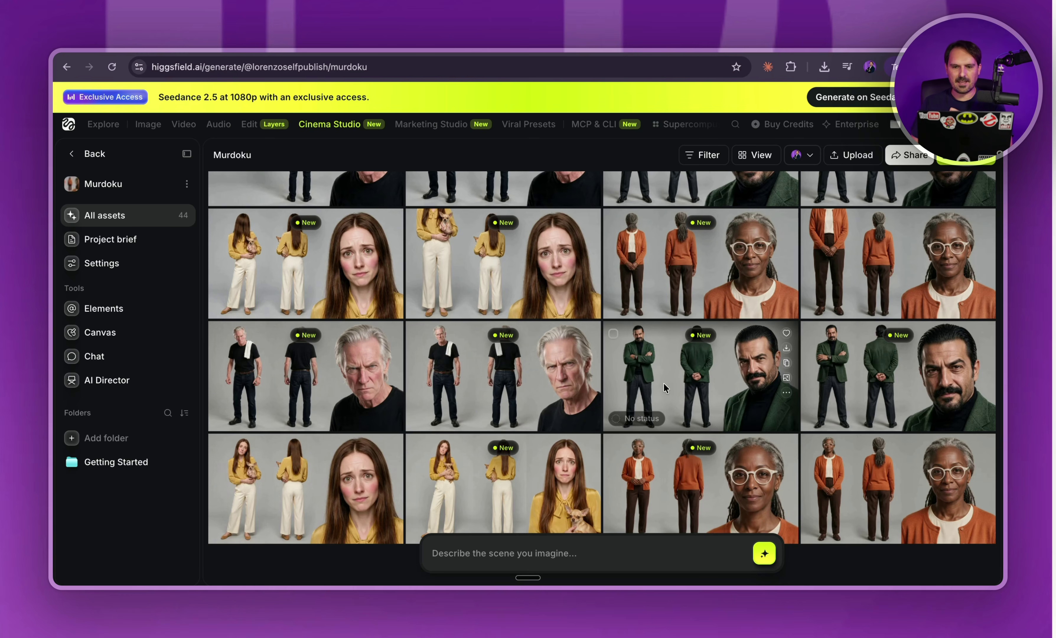
{"action": "left_click", "coordinate": [665, 394]}
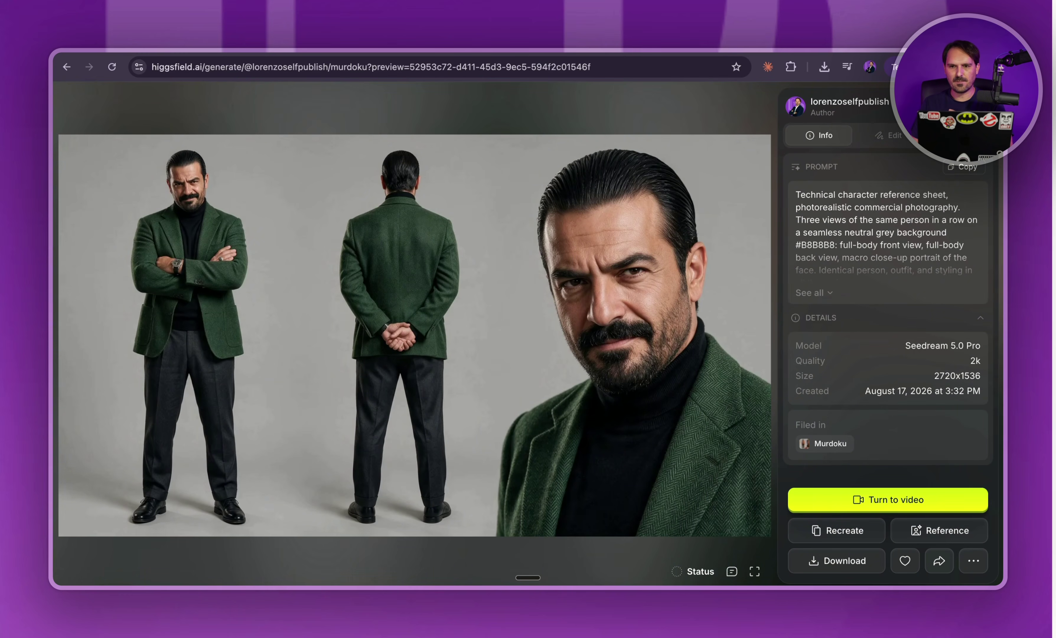
{"action": "key", "text": "Escape"}
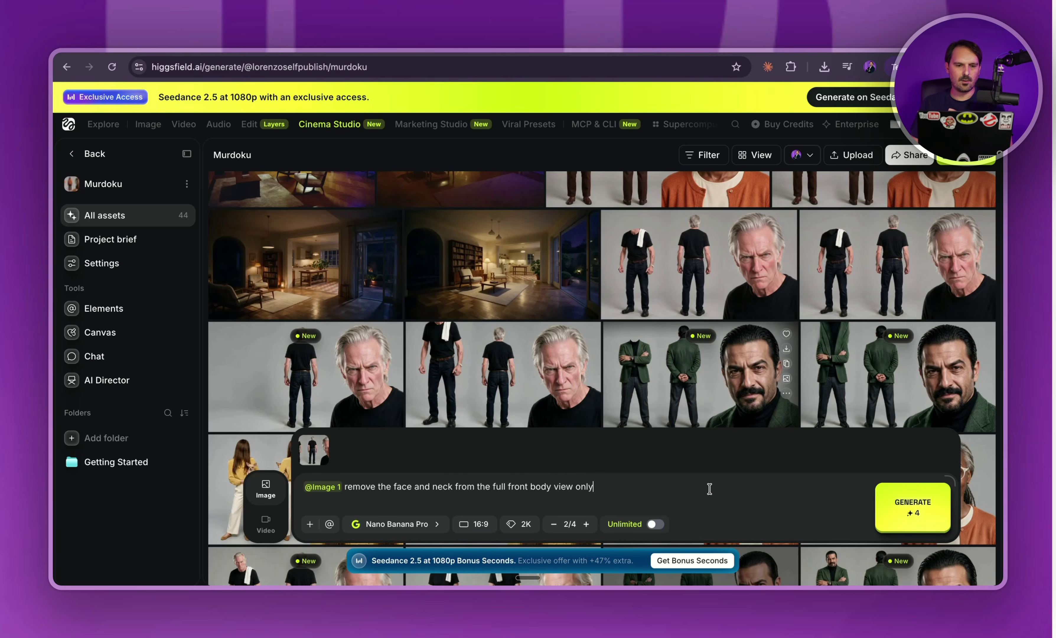
Try to add the grey-haired man's sheet as another image reference in the prompt that removes the face and neck.
{"action": "scroll", "coordinate": [780, 459], "scroll_direction": "down", "scroll_amount": 4}
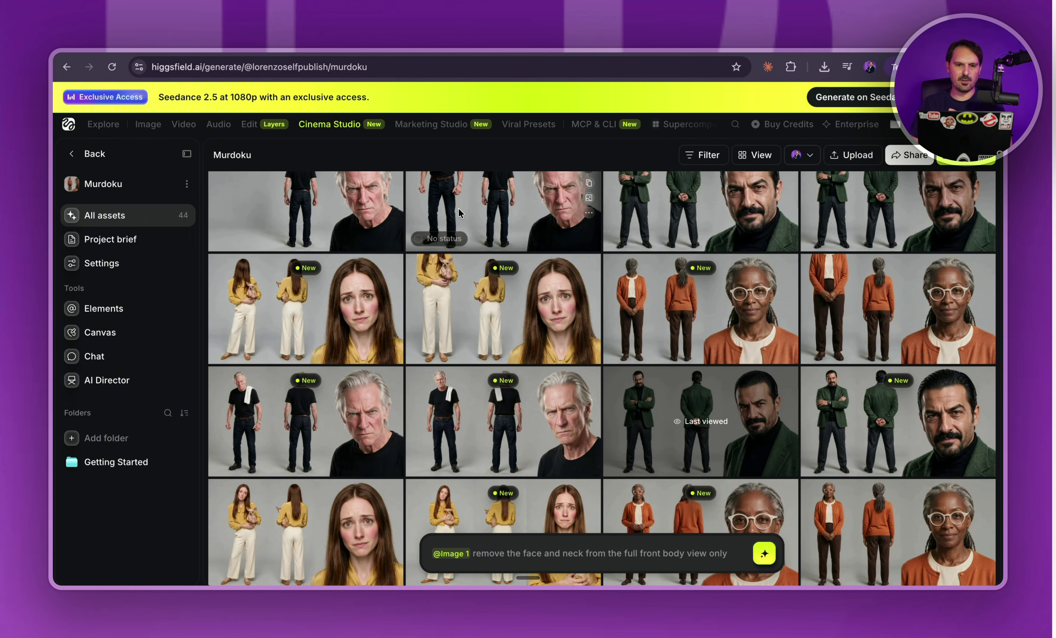
{"action": "left_click_drag", "start_coordinate": [462, 204], "coordinate": [485, 496]}
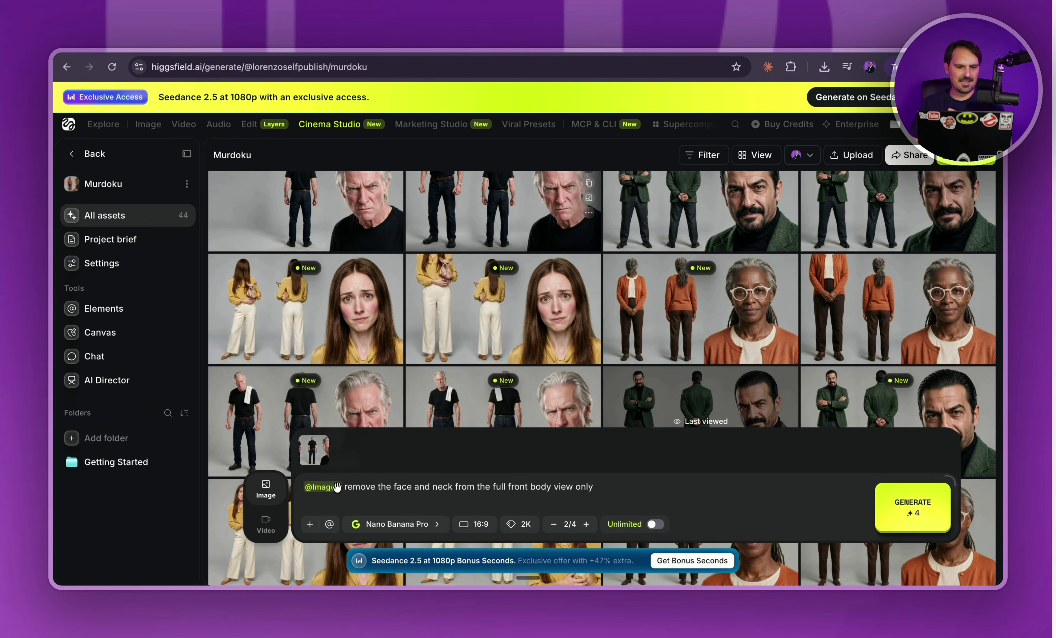
{"action": "type", "text": "@"}
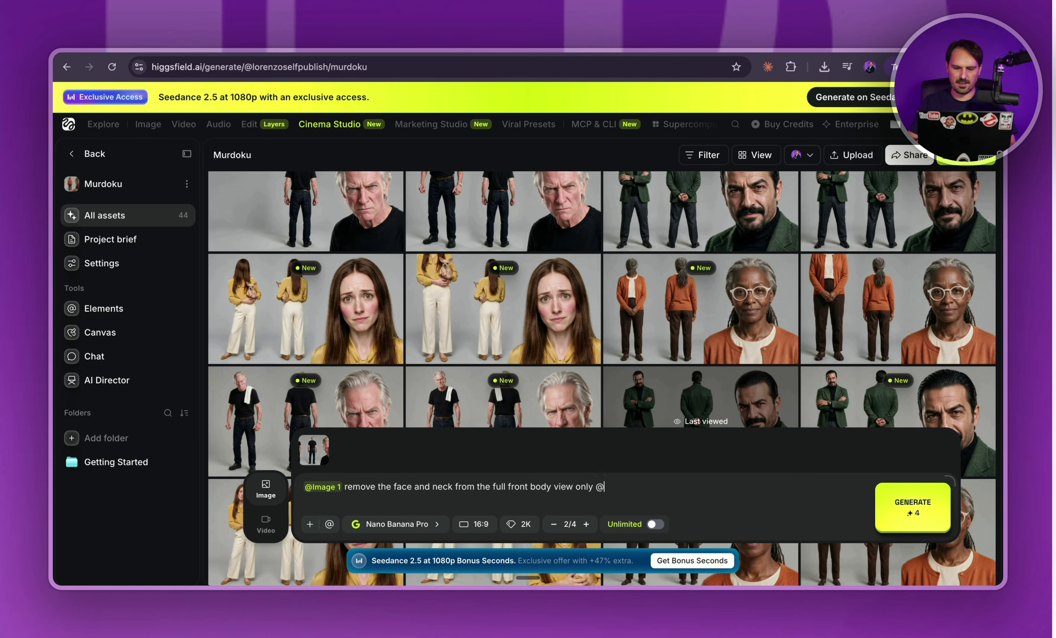
{"action": "key", "text": "BackSpace"}
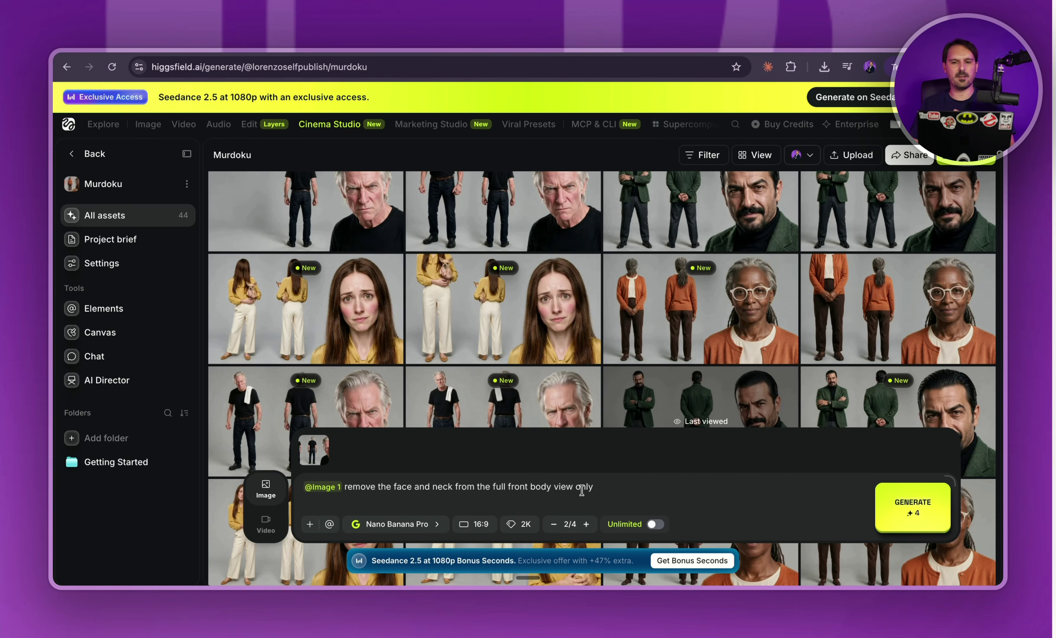
Inspect the Nano Banana Pro face-and-neck-removal versions of the grey-haired man's and the orange-cardigan woman's sheets with their prompt.
{"action": "scroll", "coordinate": [718, 314], "scroll_direction": "up", "scroll_amount": 1}
{"action": "scroll", "coordinate": [719, 314], "scroll_direction": "up", "scroll_amount": 3}
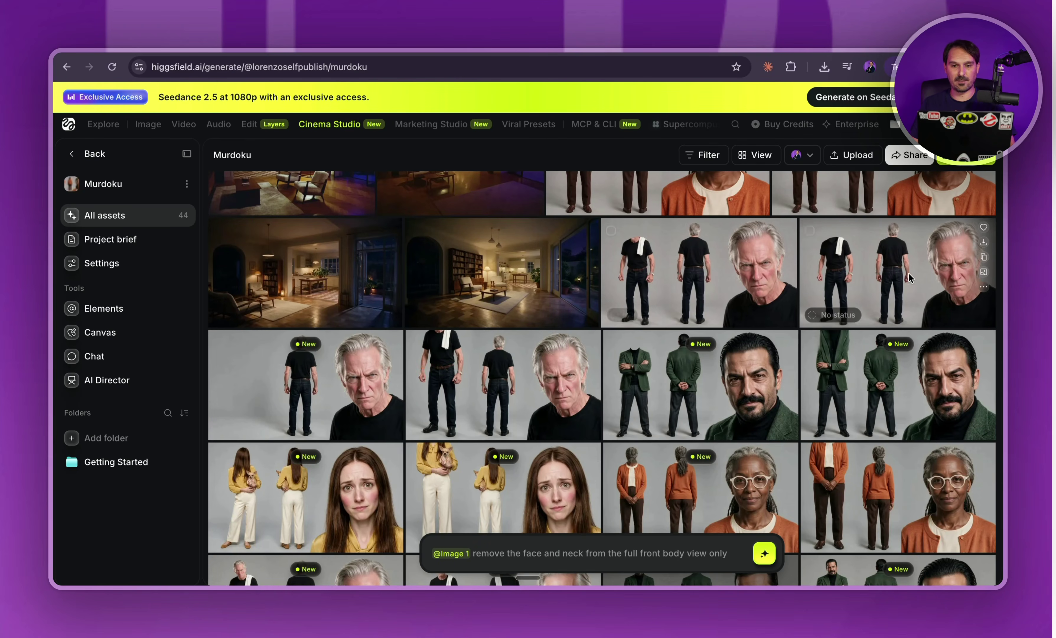
{"action": "left_click", "coordinate": [874, 271]}
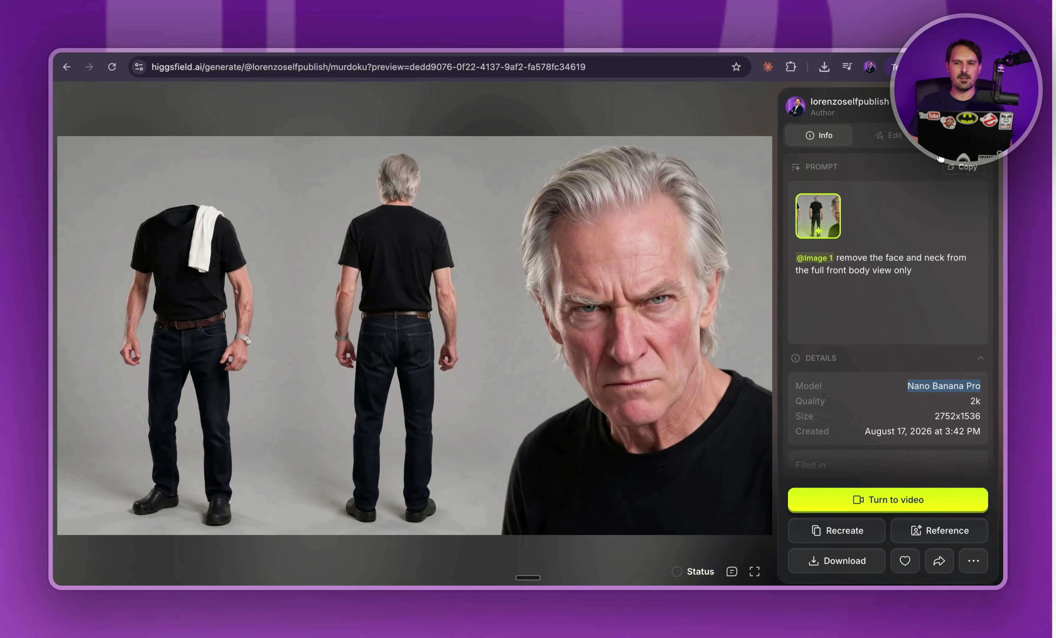
{"action": "key", "text": "Escape"}
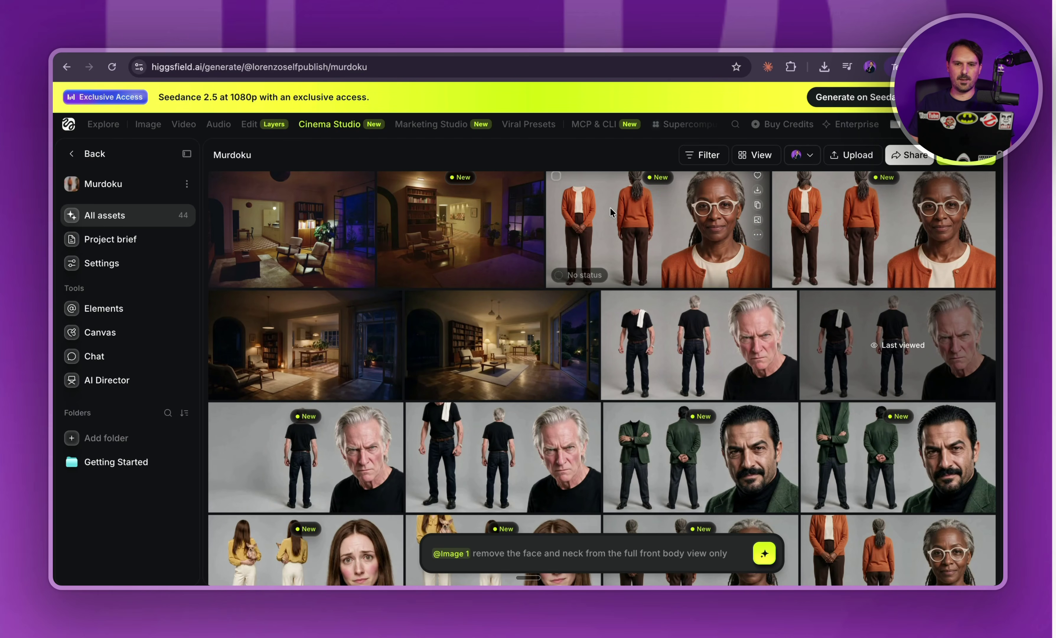
{"action": "left_click", "coordinate": [610, 208]}
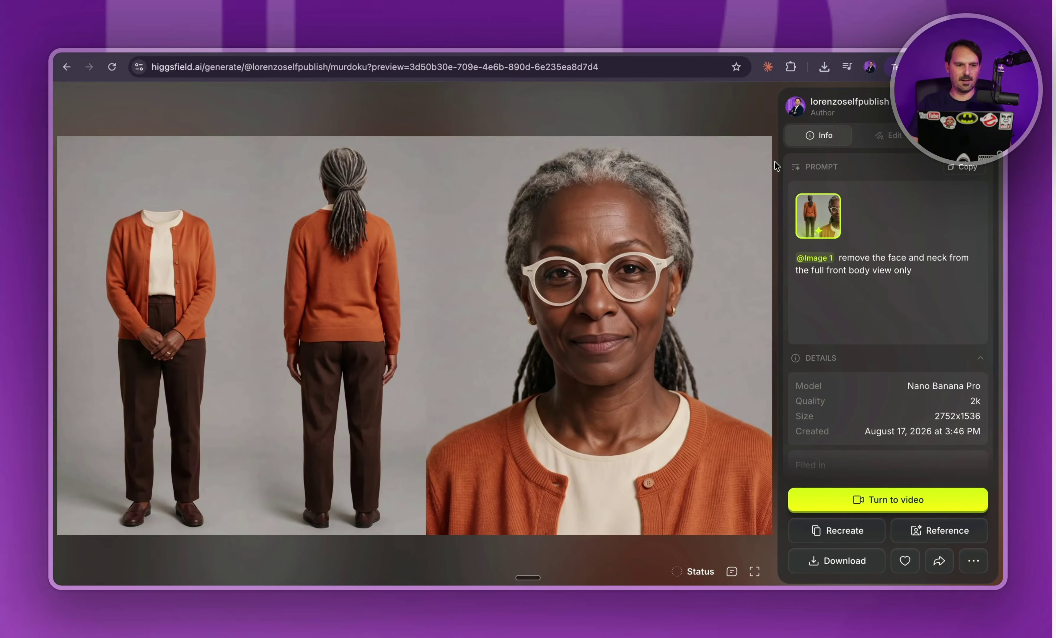
{"action": "key", "text": "Escape"}
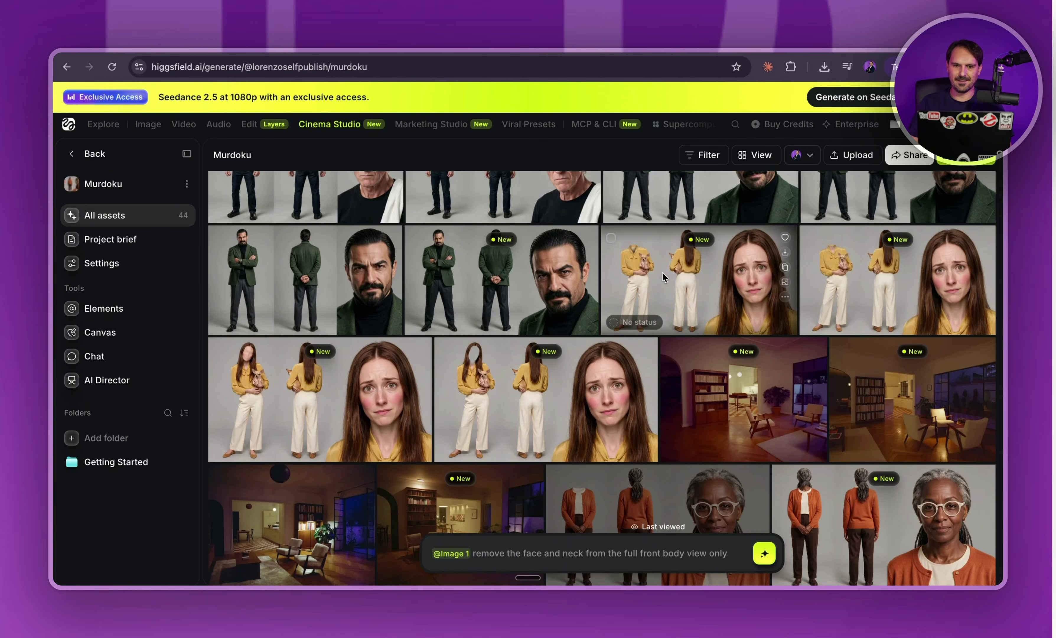
Inspect the Nano Banana 2 head-removal sheets of the yellow-blouse woman and both men, and open the project's Elements.
{"action": "left_click", "coordinate": [663, 260]}
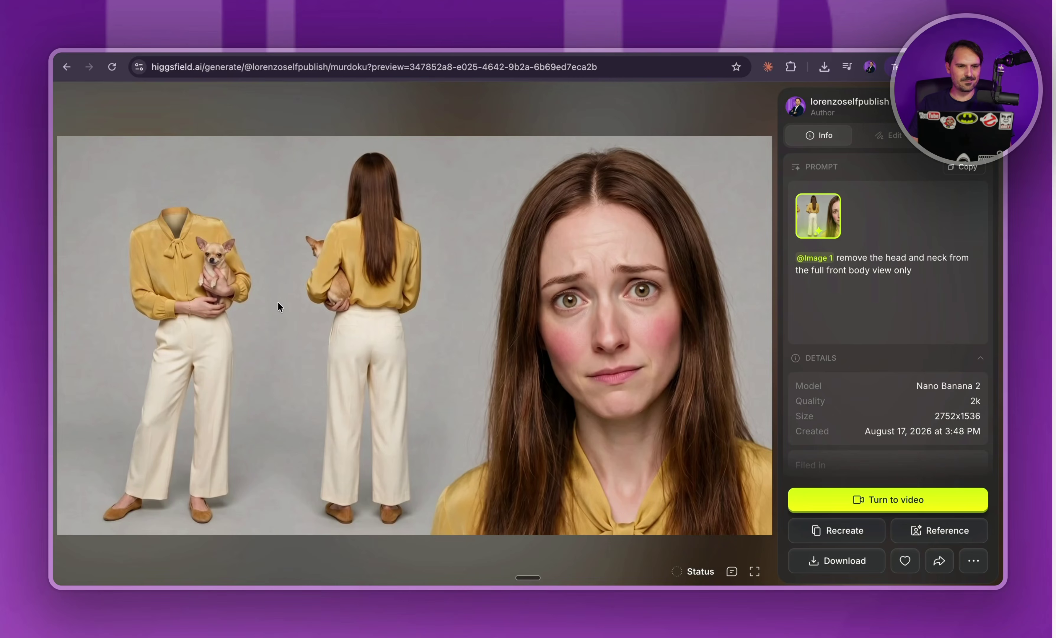
{"action": "key", "text": "Left"}
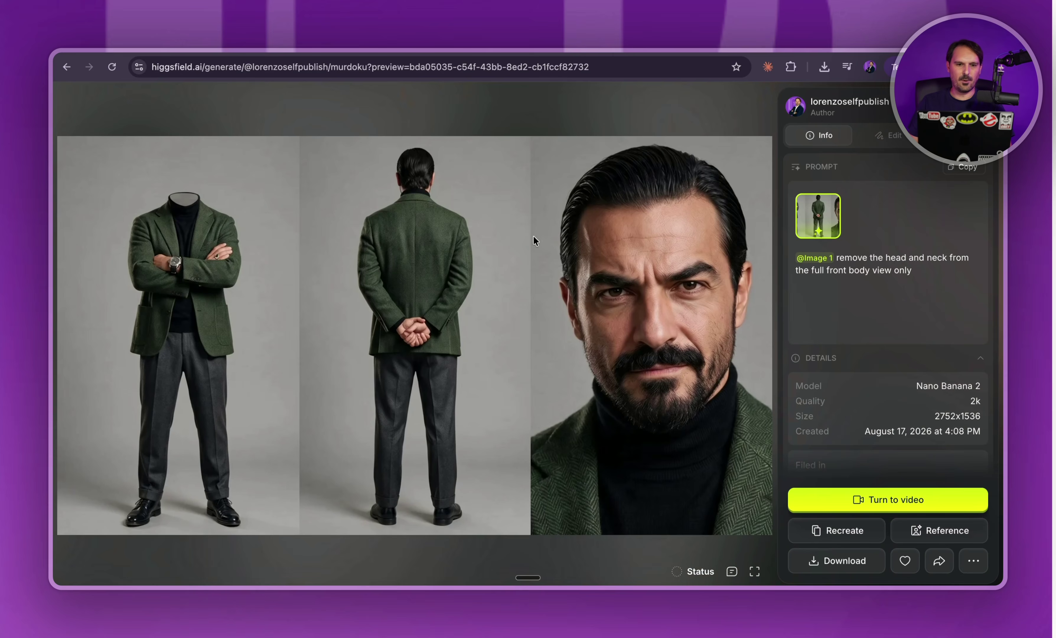
{"action": "key", "text": "Left"}
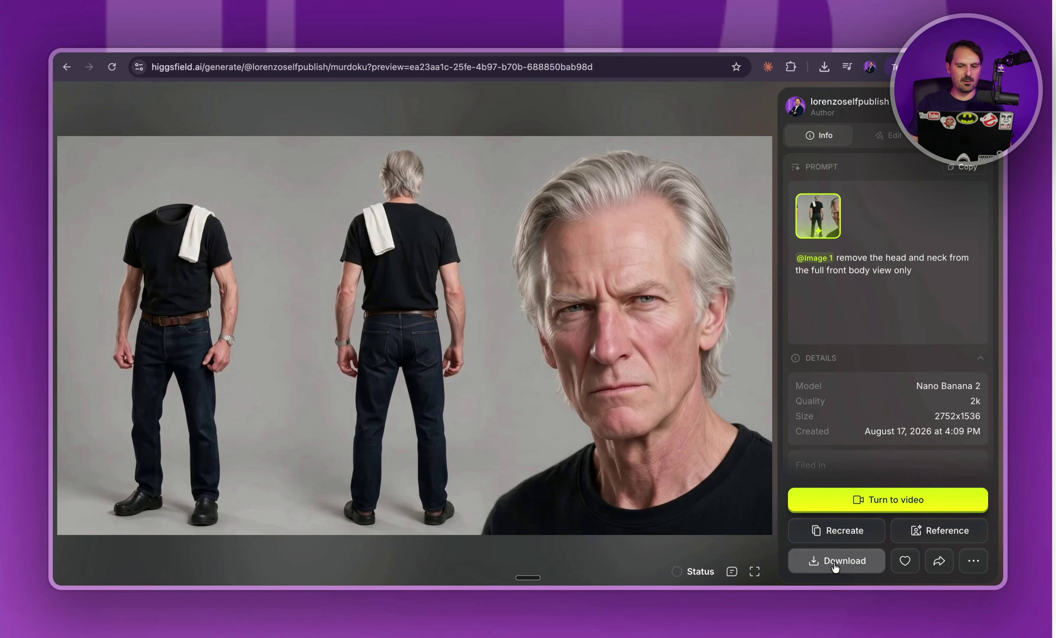
{"action": "key", "text": "Escape"}
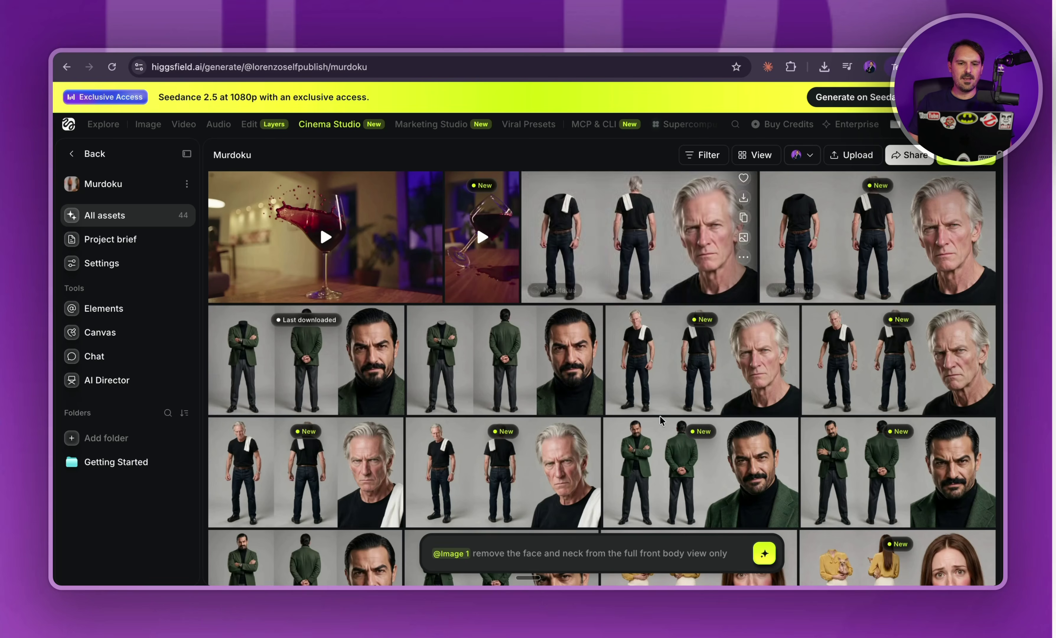
{"action": "left_click", "coordinate": [107, 318]}
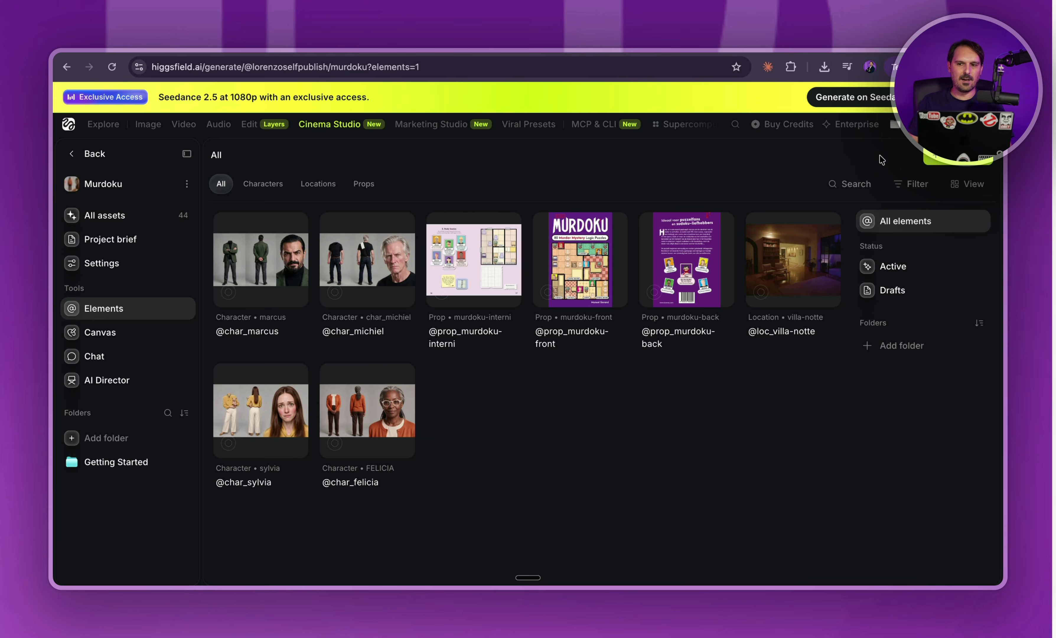
Try starting a new element in the Character category and cancel it.
{"action": "left_click", "coordinate": [907, 171]}
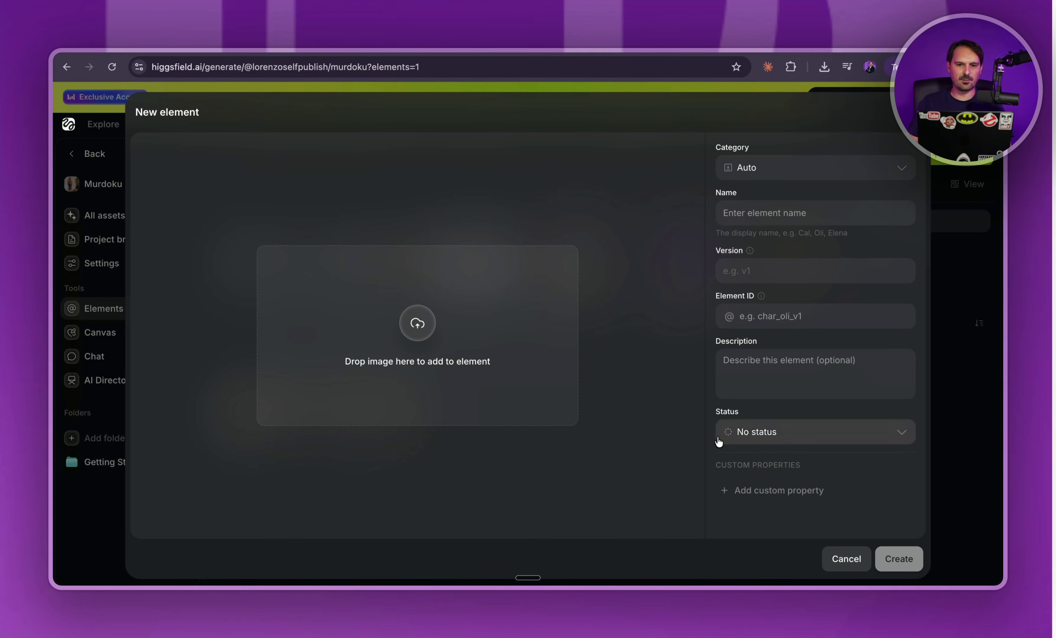
{"action": "left_click", "coordinate": [804, 170]}
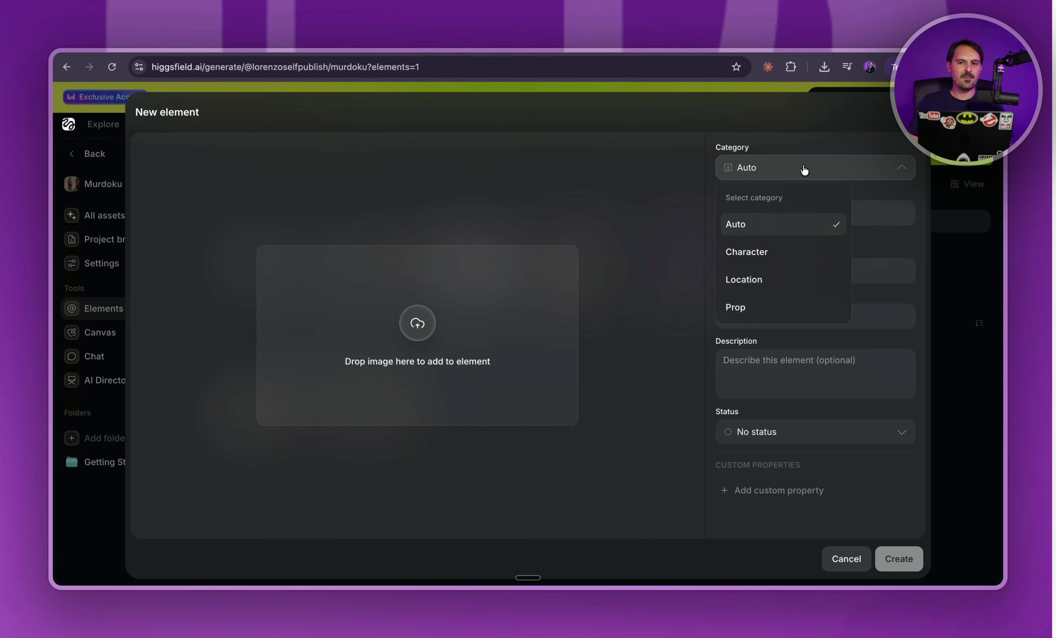
{"action": "left_click", "coordinate": [779, 253]}
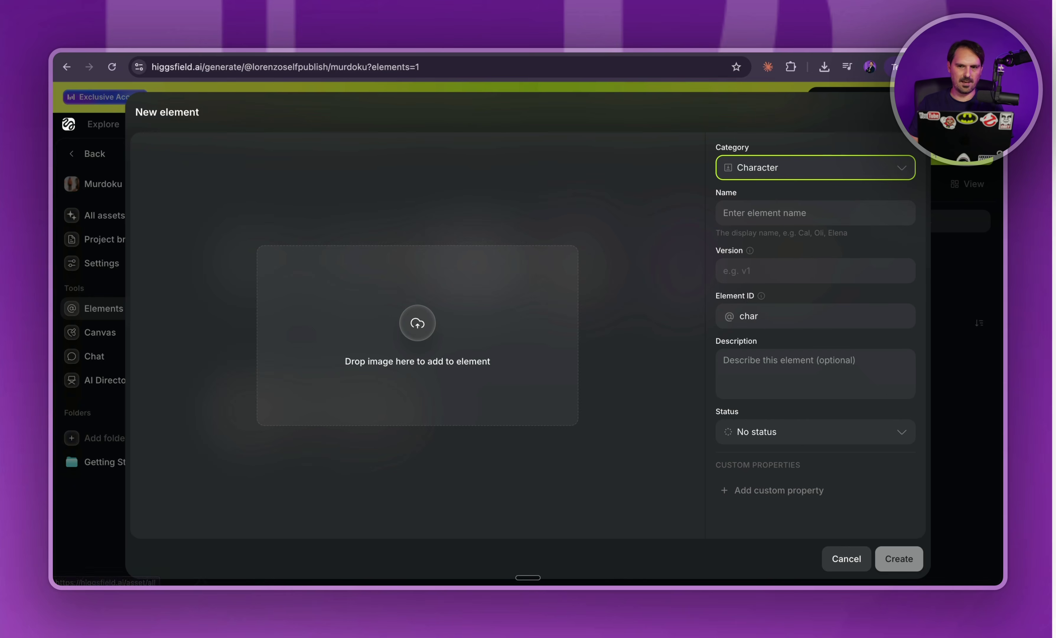
{"action": "key", "text": "Escape"}
{"action": "key", "text": "super+Tab"}
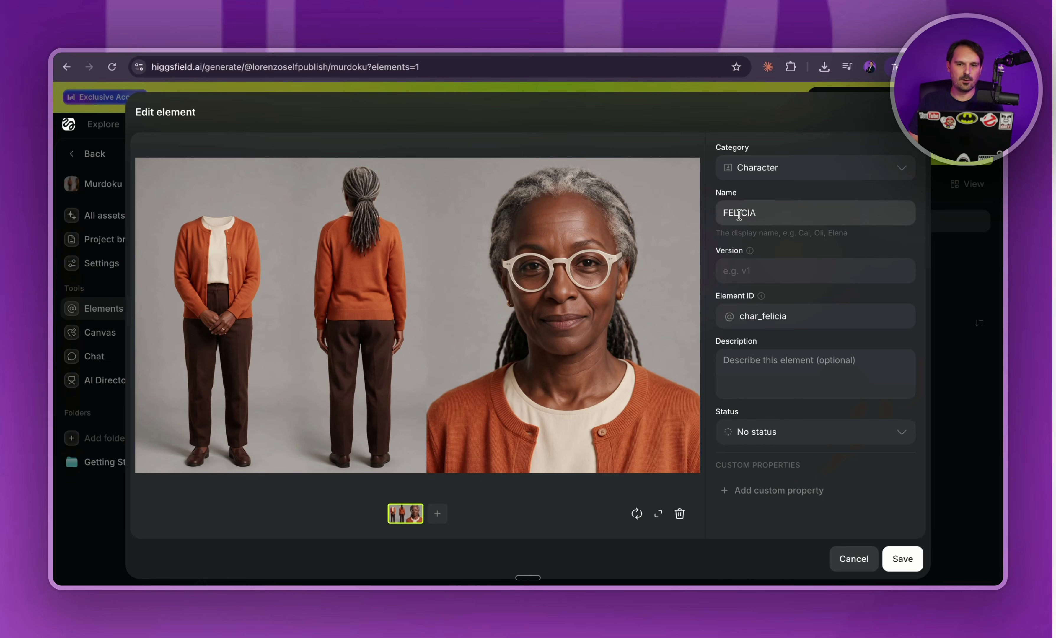
Check the orange-cardigan woman's element category, name and Element ID, save it, and view the villa-notte location element.
{"action": "double_click", "coordinate": [718, 214]}
{"action": "left_click", "coordinate": [784, 169]}
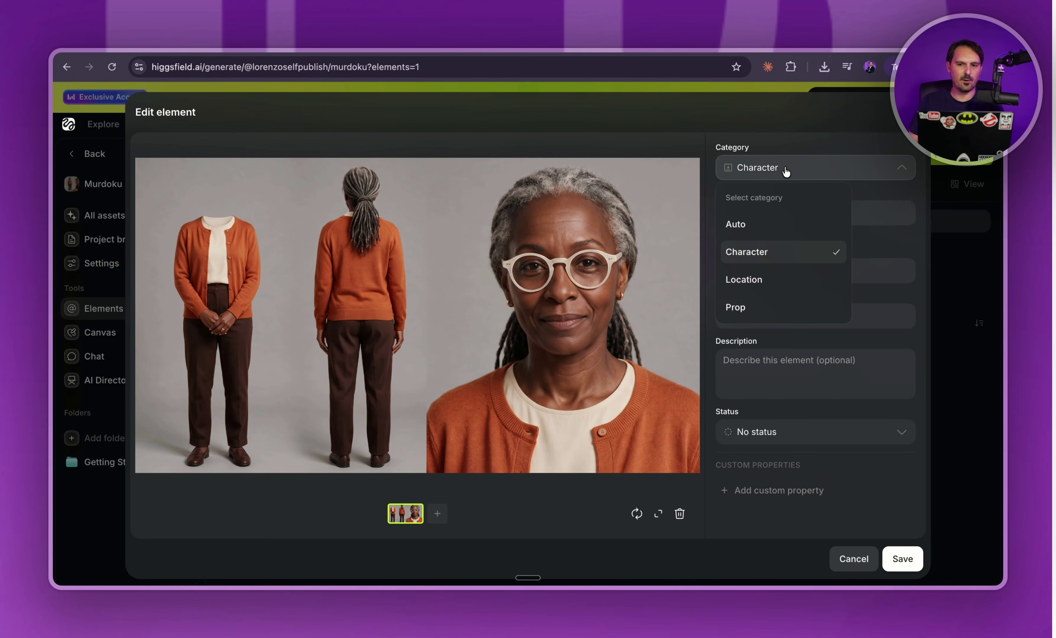
{"action": "left_click", "coordinate": [899, 201]}
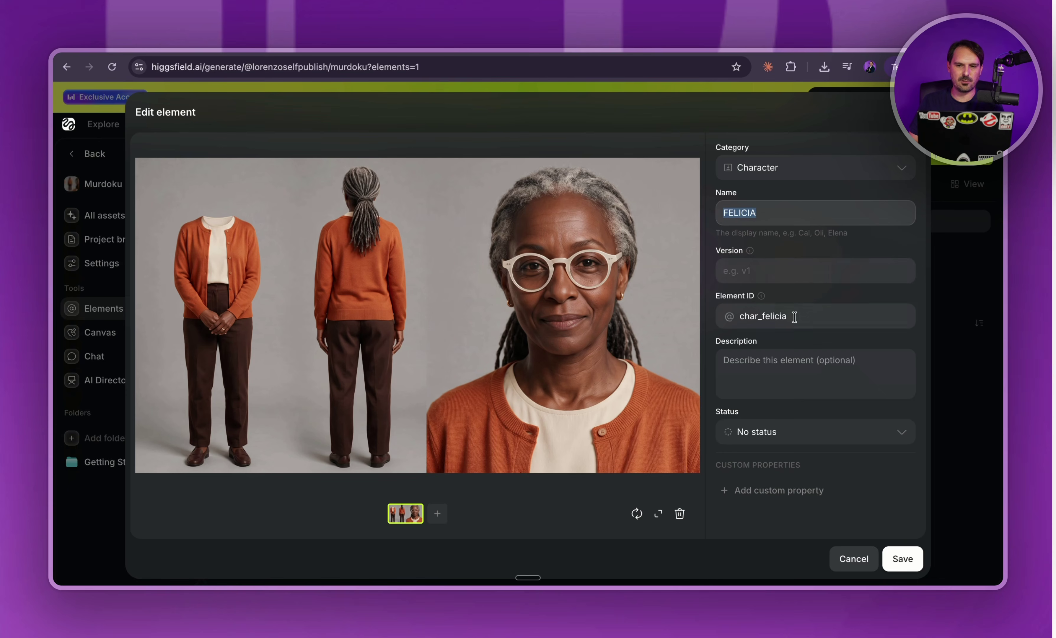
{"action": "left_click", "coordinate": [730, 312]}
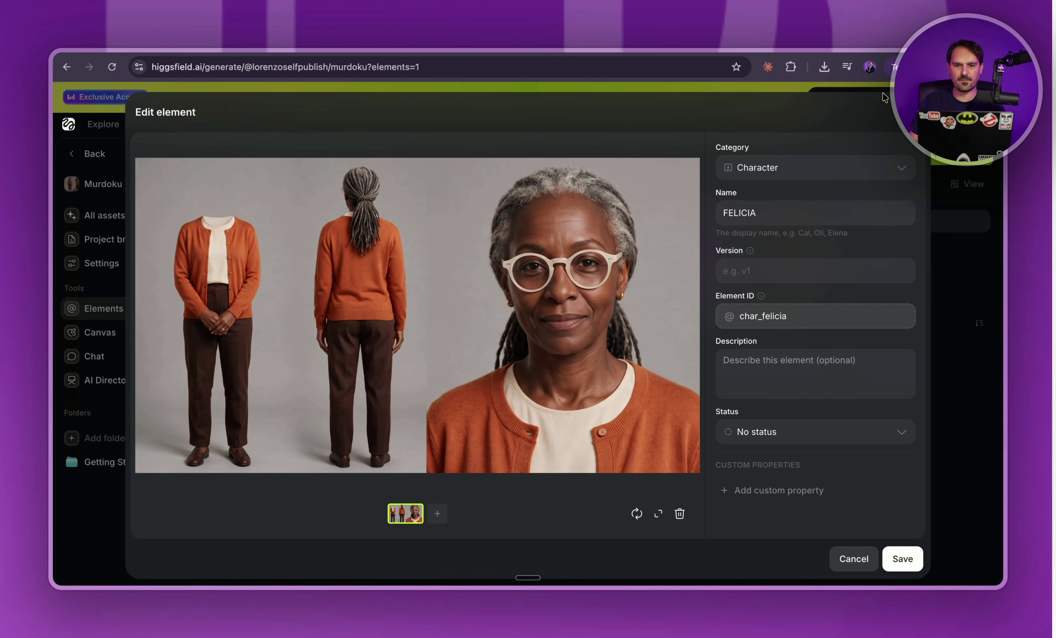
{"action": "left_click", "coordinate": [914, 564]}
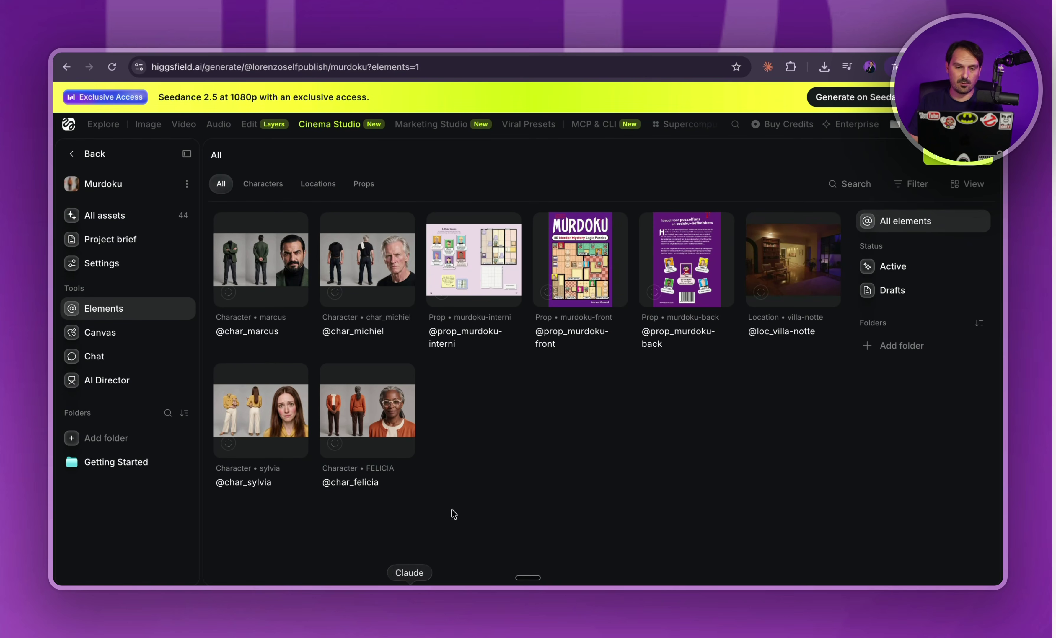
{"action": "left_click", "coordinate": [781, 261]}
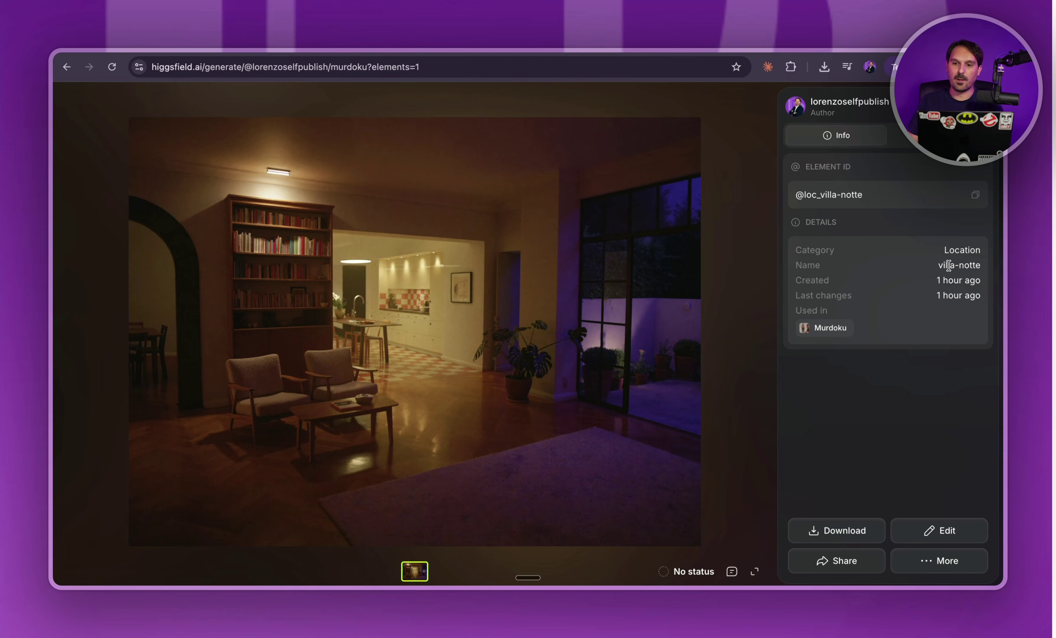
Inspect two of the night villa interior images among the project's assets, checking their prompt, model and quality details.
{"action": "key", "text": "Escape"}
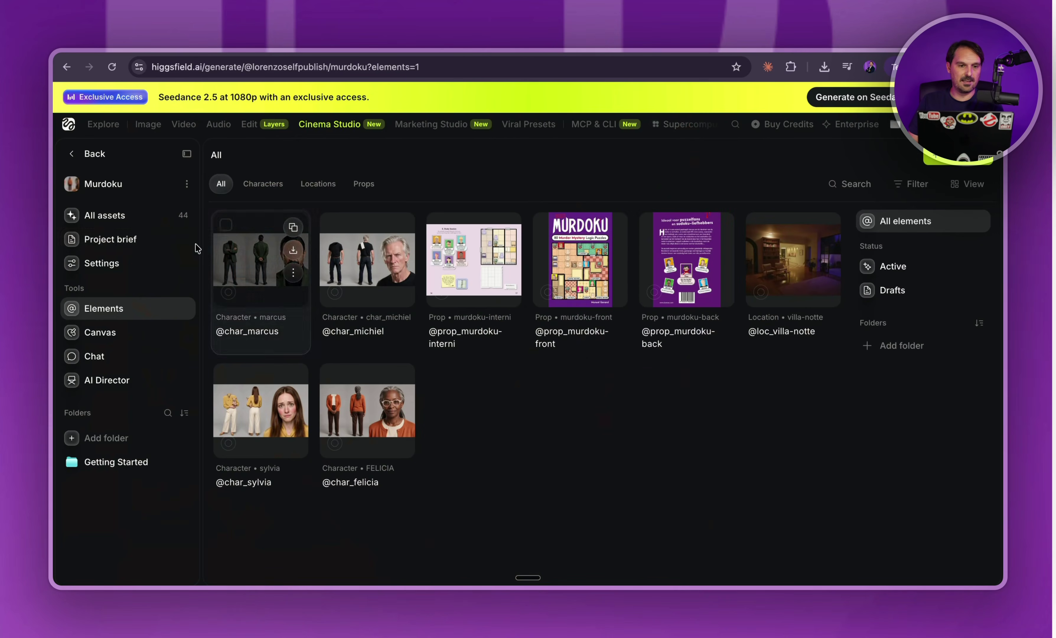
{"action": "left_click", "coordinate": [94, 218]}
{"action": "scroll", "coordinate": [674, 440], "scroll_direction": "down", "scroll_amount": 10}
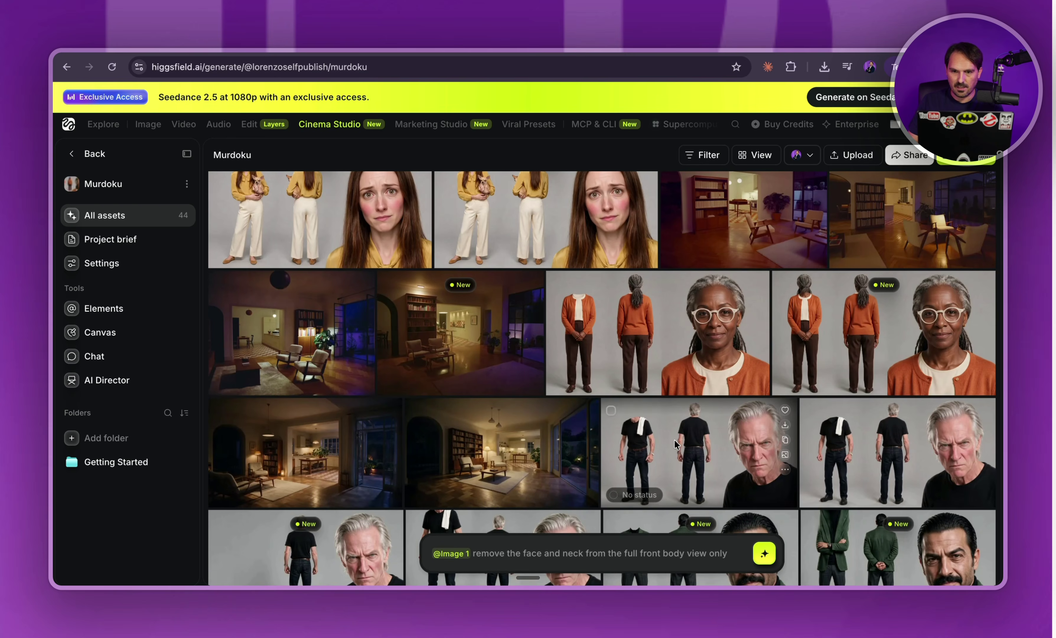
{"action": "left_click", "coordinate": [728, 236]}
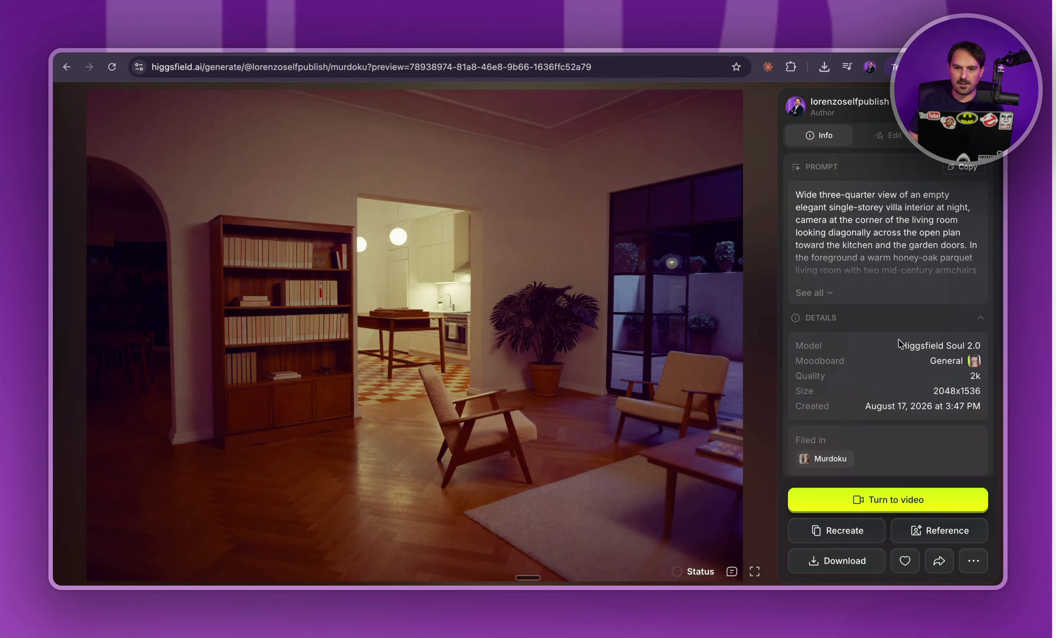
{"action": "left_click_drag", "start_coordinate": [898, 344], "coordinate": [976, 344]}
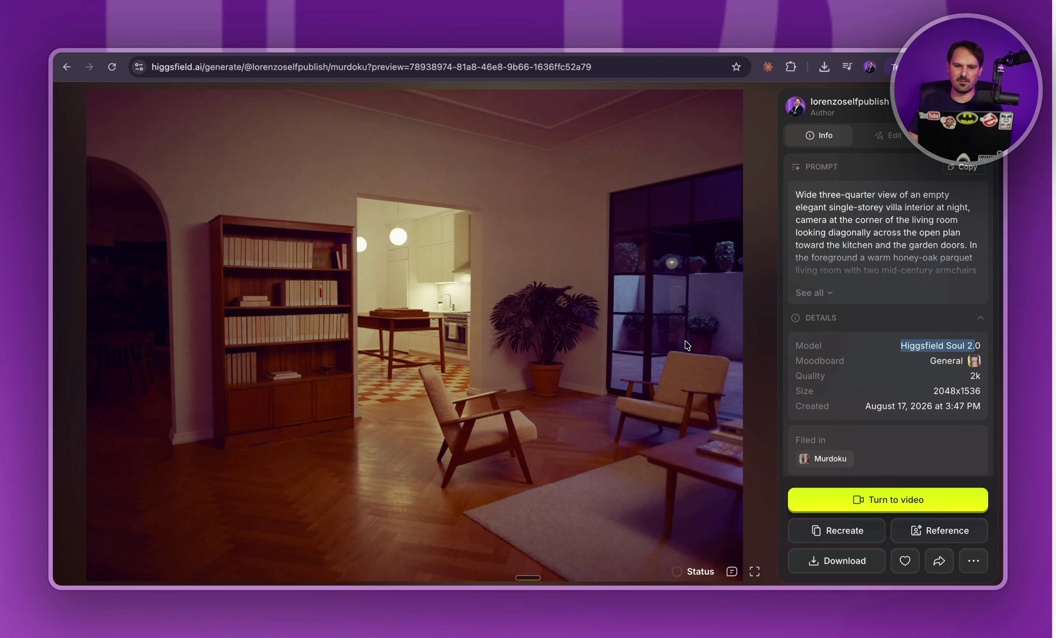
{"action": "left_click", "coordinate": [746, 332]}
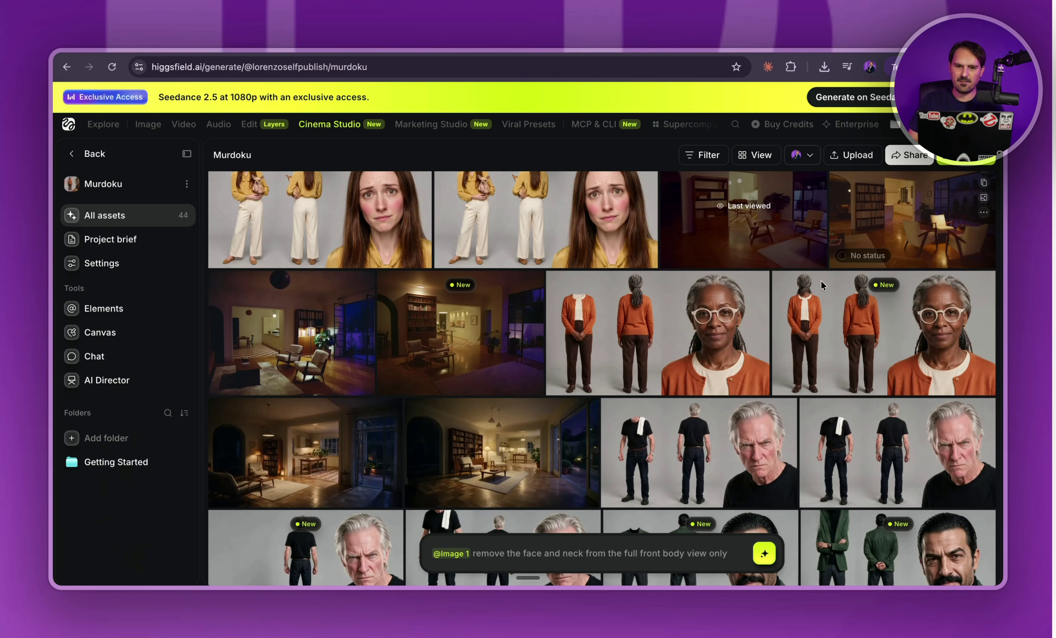
{"action": "key", "text": "Escape"}
{"action": "left_click", "coordinate": [448, 337]}
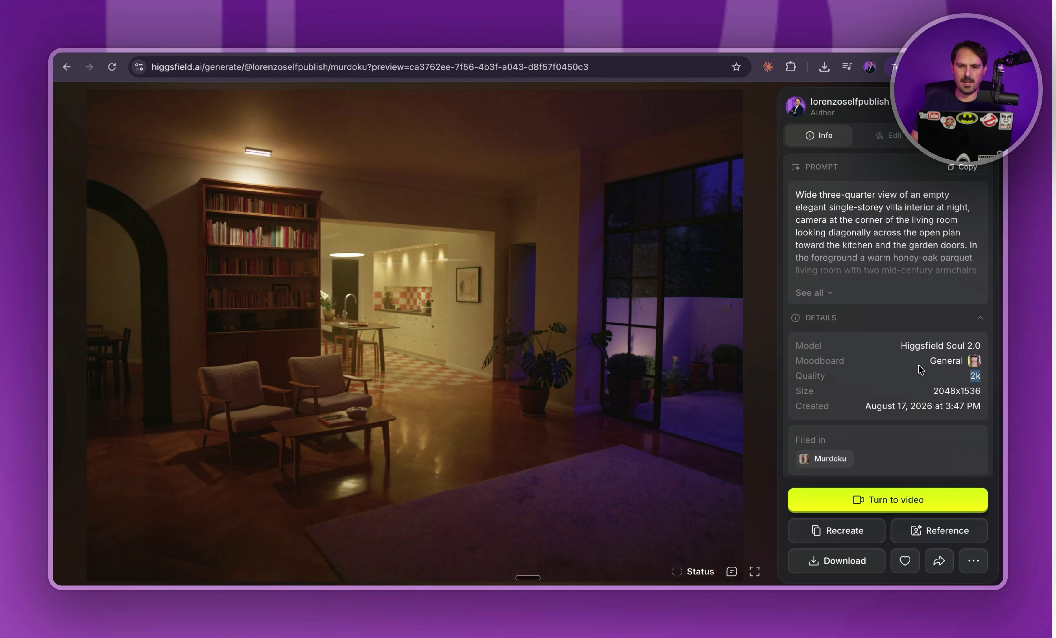
{"action": "key", "text": "Escape"}
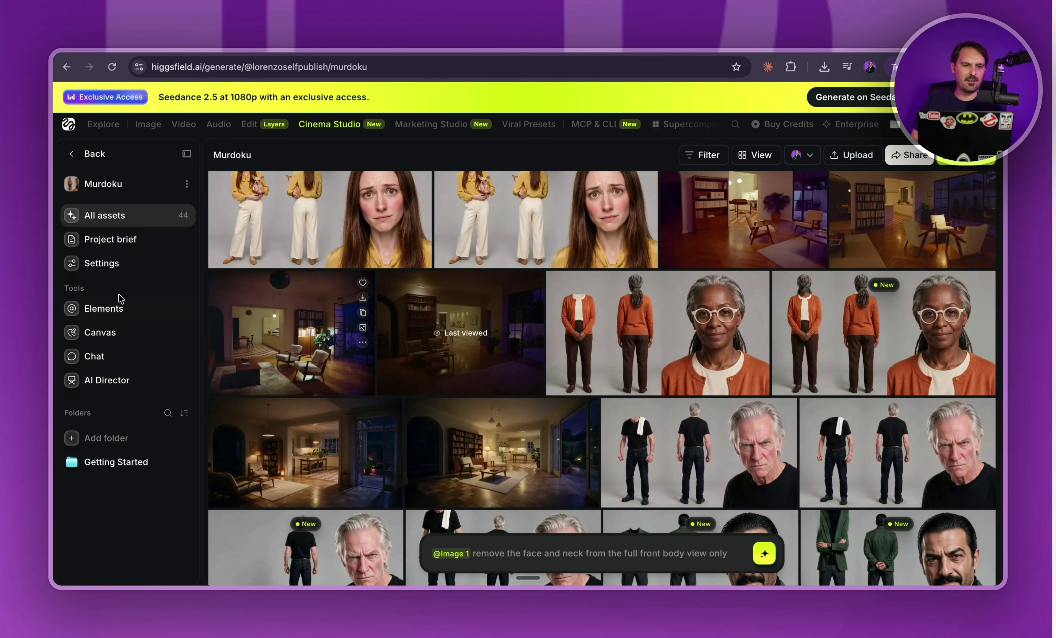
Review the project's location and prop elements, examining the murdoku-back and murdoku-interni book props and their element details.
{"action": "left_click", "coordinate": [124, 309]}
{"action": "left_click", "coordinate": [318, 189]}
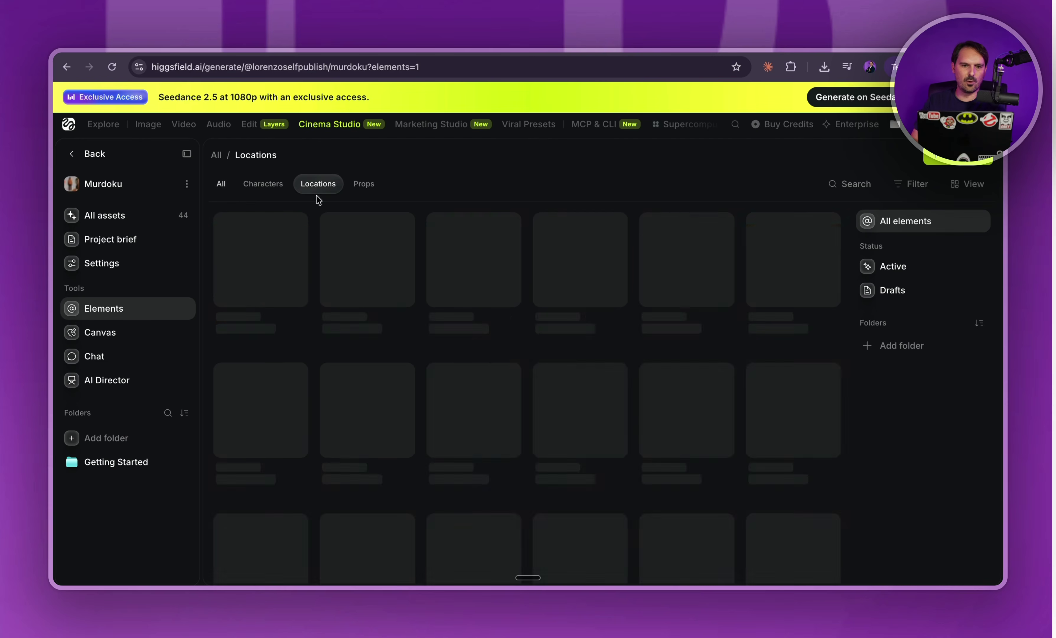
{"action": "left_click", "coordinate": [364, 184]}
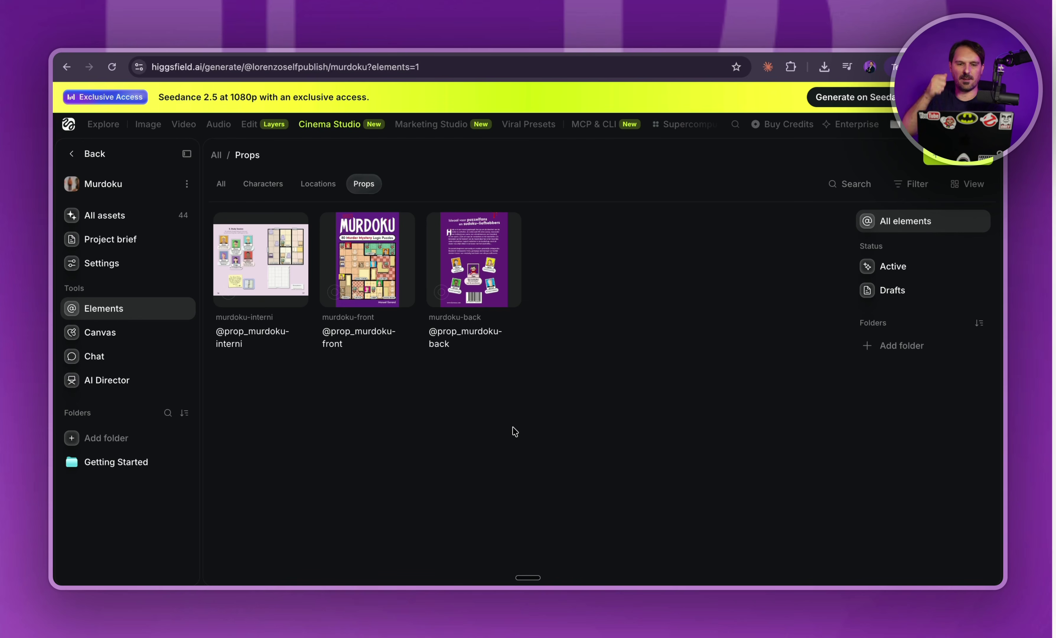
{"action": "left_click", "coordinate": [473, 263]}
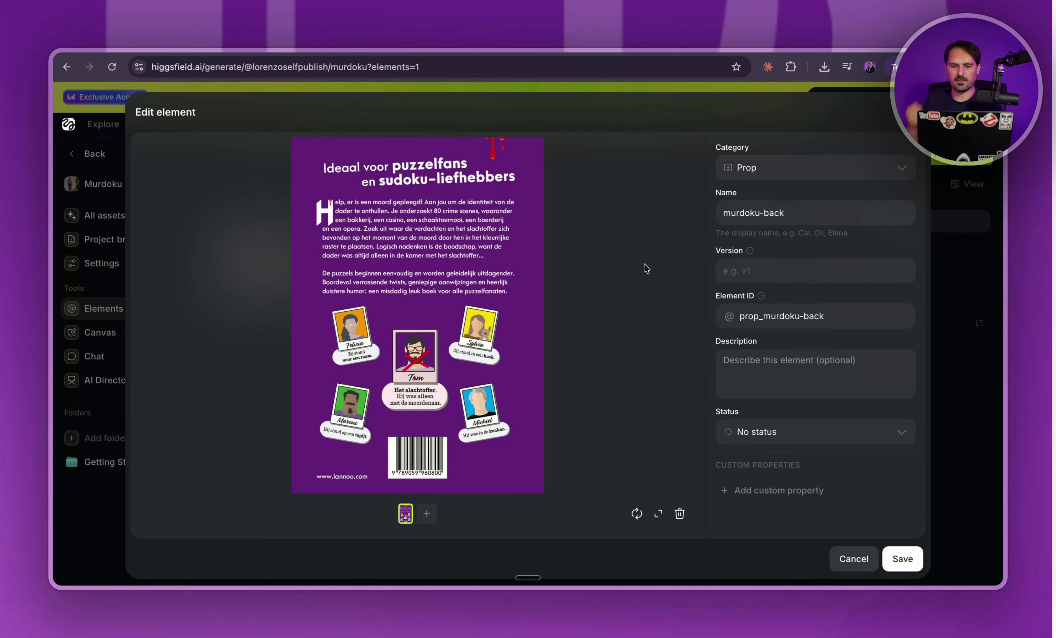
{"action": "key", "text": "Escape"}
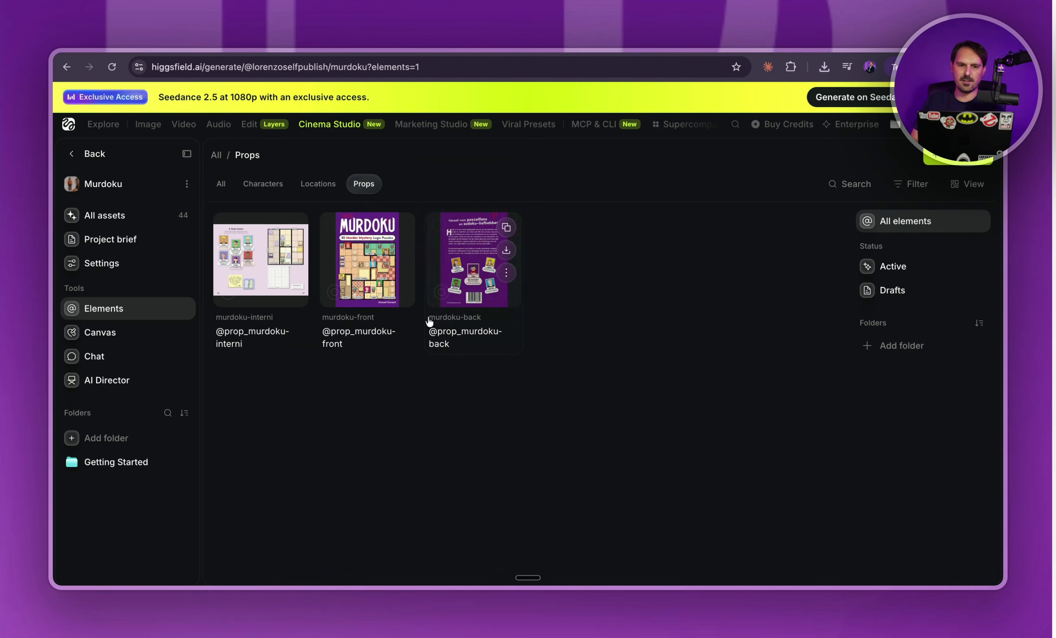
{"action": "left_click", "coordinate": [259, 264]}
{"action": "left_click", "coordinate": [923, 535]}
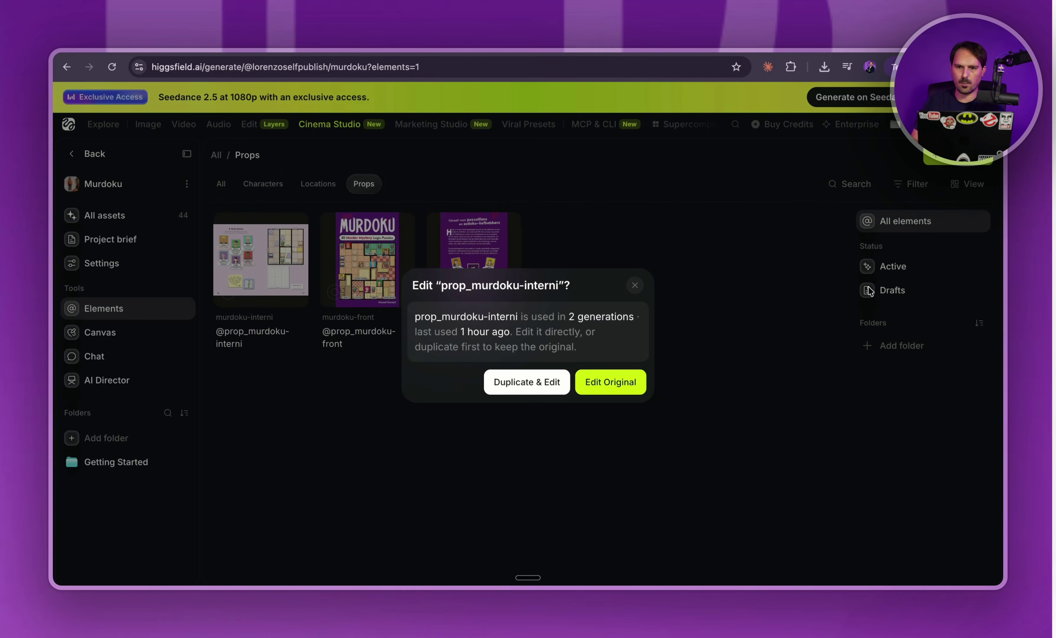
{"action": "left_click", "coordinate": [610, 378]}
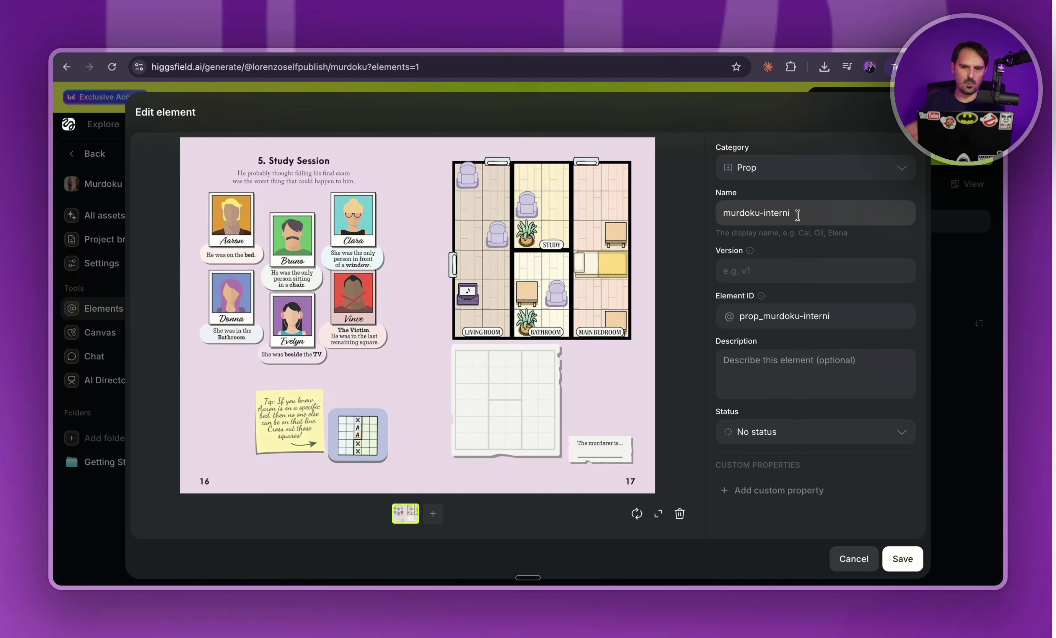
{"action": "key", "text": "Escape"}
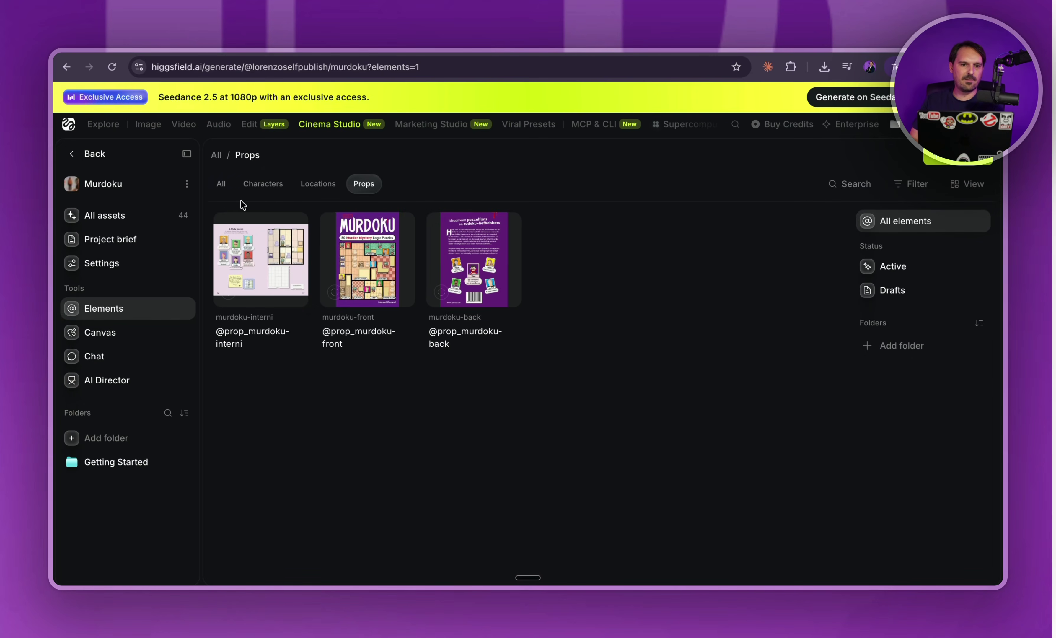
{"action": "mouse_move", "coordinate": [329, 289]}
Capture a screenshot of all project elements, attach it to a message in the Claude chat, and remove the attachment.
{"action": "left_click", "coordinate": [220, 184]}
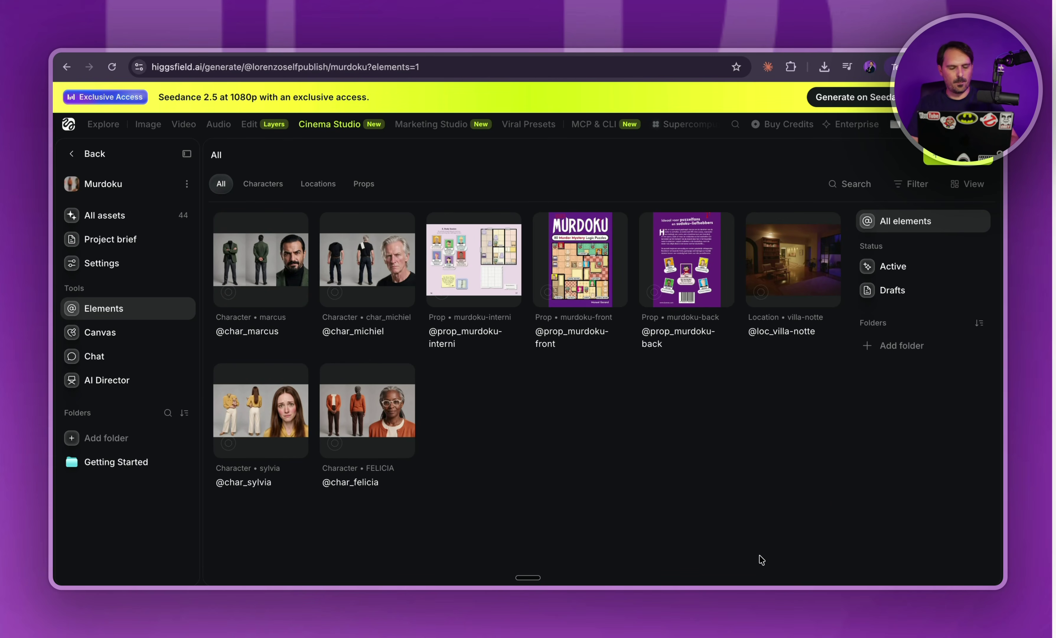
{"action": "key", "text": "super+shift+4"}
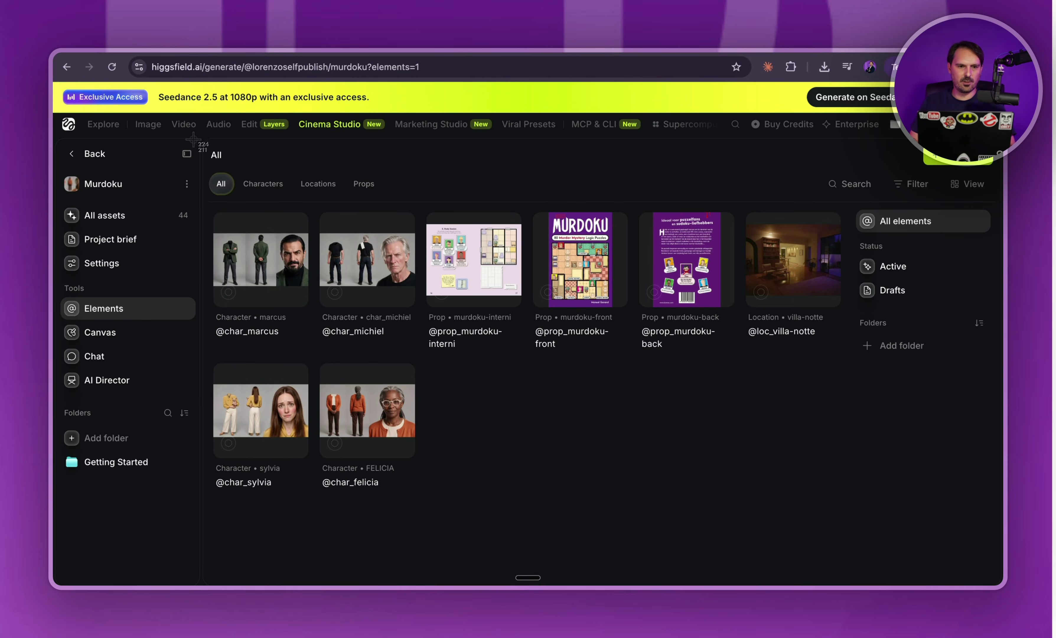
{"action": "left_click_drag", "start_coordinate": [194, 136], "coordinate": [847, 565]}
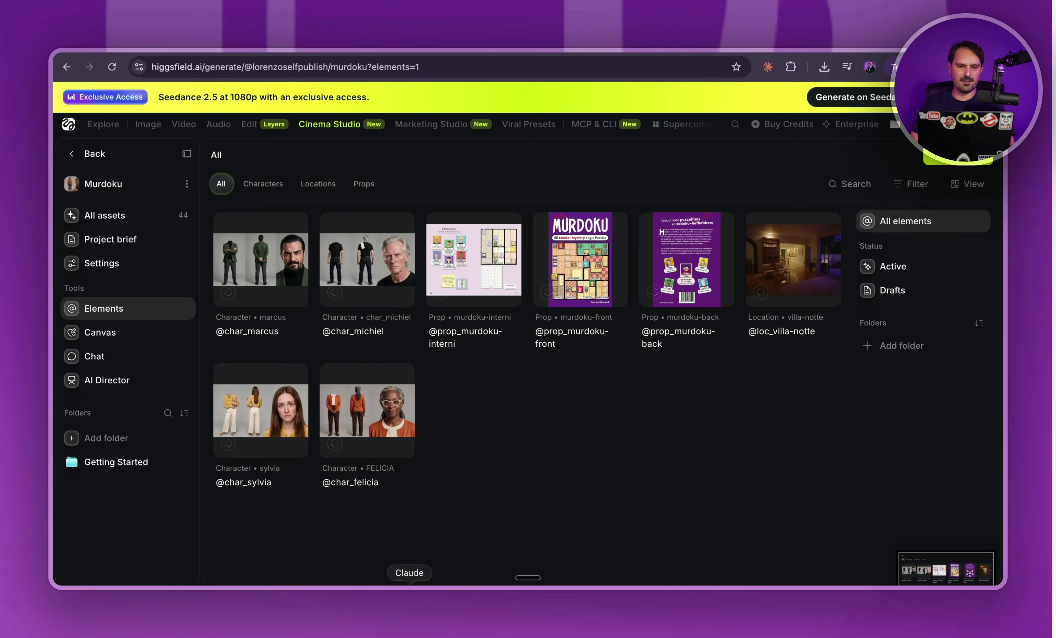
{"action": "left_click", "coordinate": [424, 595]}
{"action": "left_click_drag", "start_coordinate": [951, 564], "coordinate": [439, 531]}
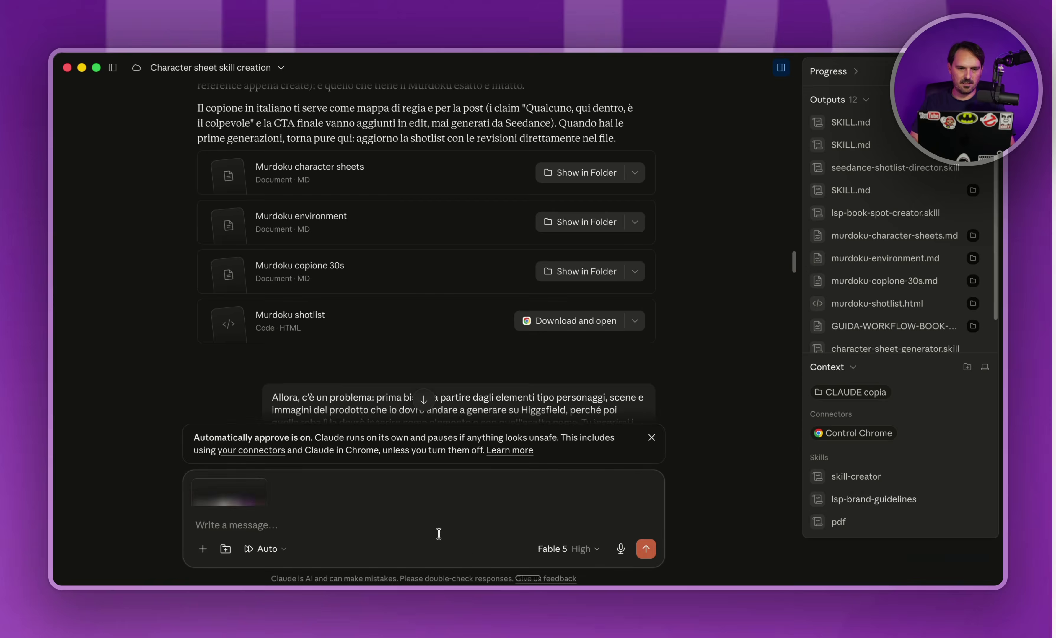
{"action": "left_click", "coordinate": [226, 428]}
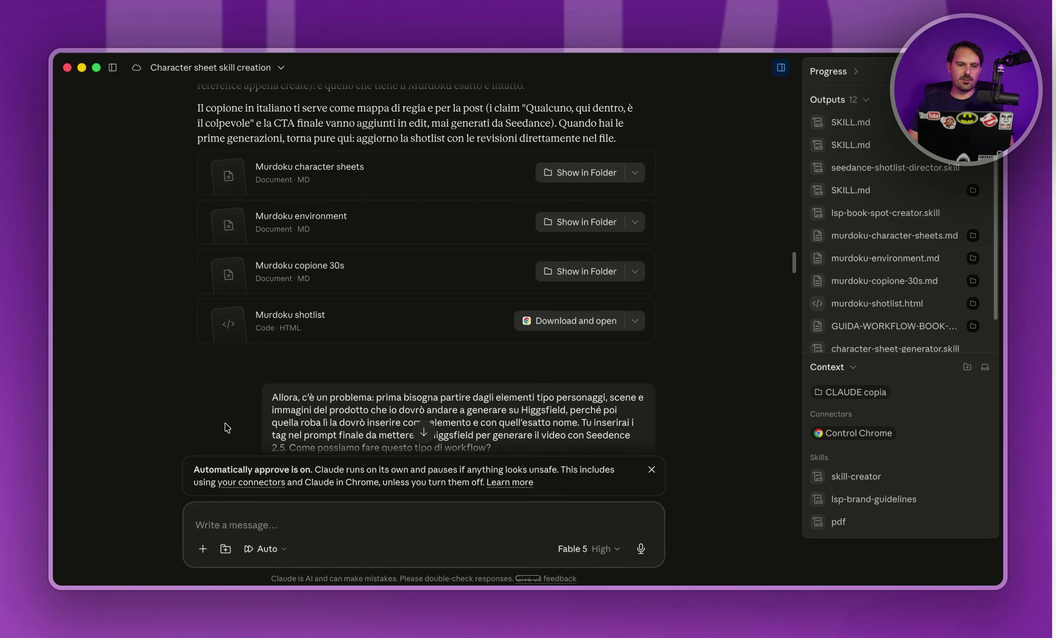
Open the Murdoku shotlist with the corrected element tags from the Claude chat and copy the 30-second 16:9 Master Prompt 1B.
{"action": "scroll", "coordinate": [298, 355], "scroll_direction": "down", "scroll_amount": 5}
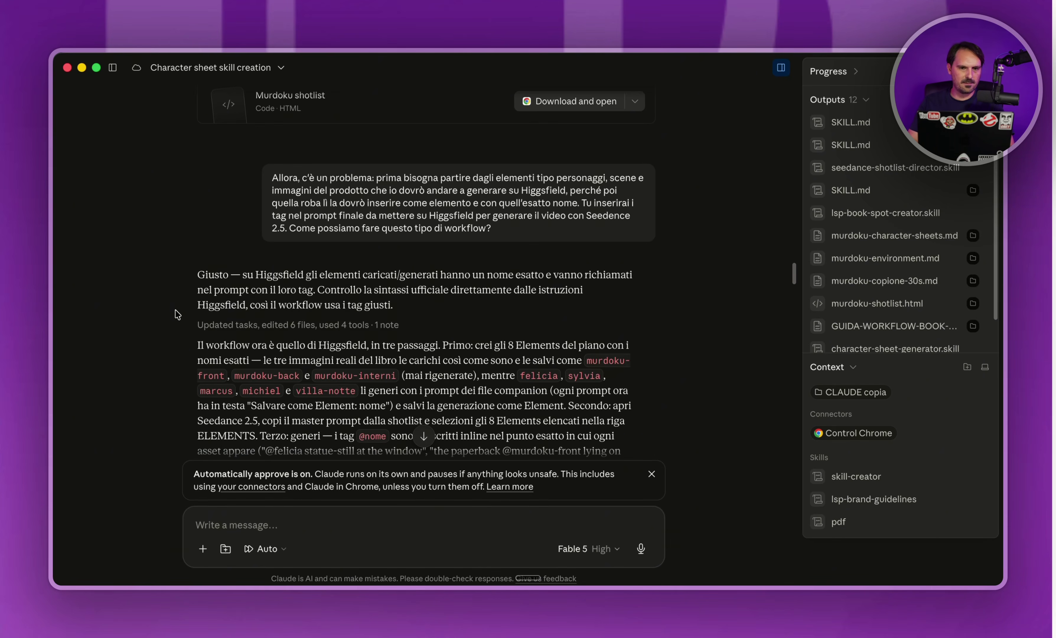
{"action": "scroll", "coordinate": [178, 314], "scroll_direction": "down", "scroll_amount": 10}
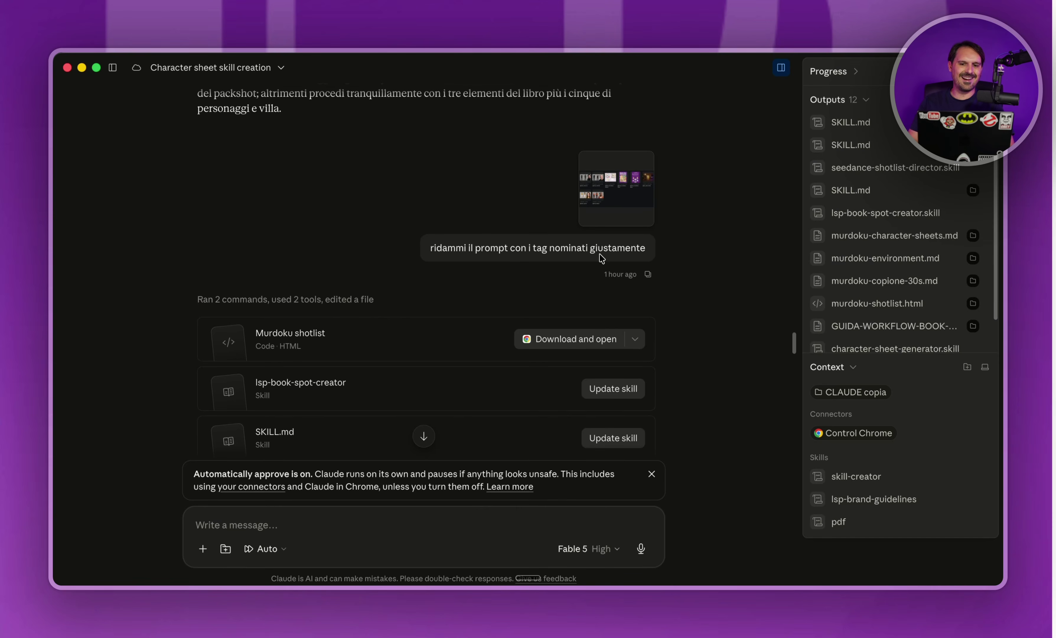
{"action": "scroll", "coordinate": [689, 262], "scroll_direction": "down", "scroll_amount": 1}
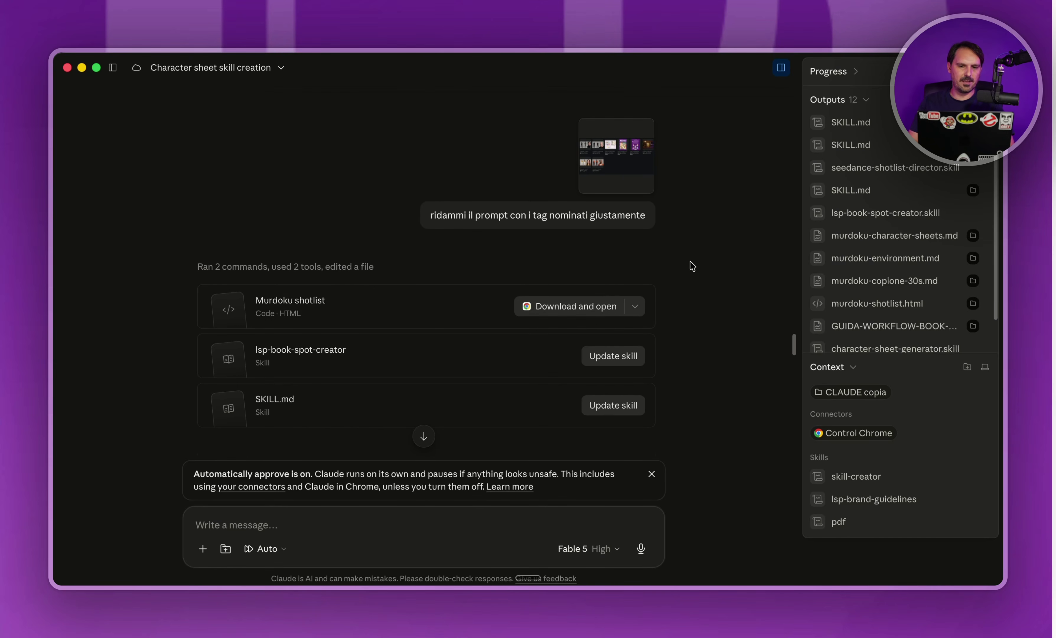
{"action": "left_click", "coordinate": [337, 297]}
{"action": "scroll", "coordinate": [805, 326], "scroll_direction": "down", "scroll_amount": 7}
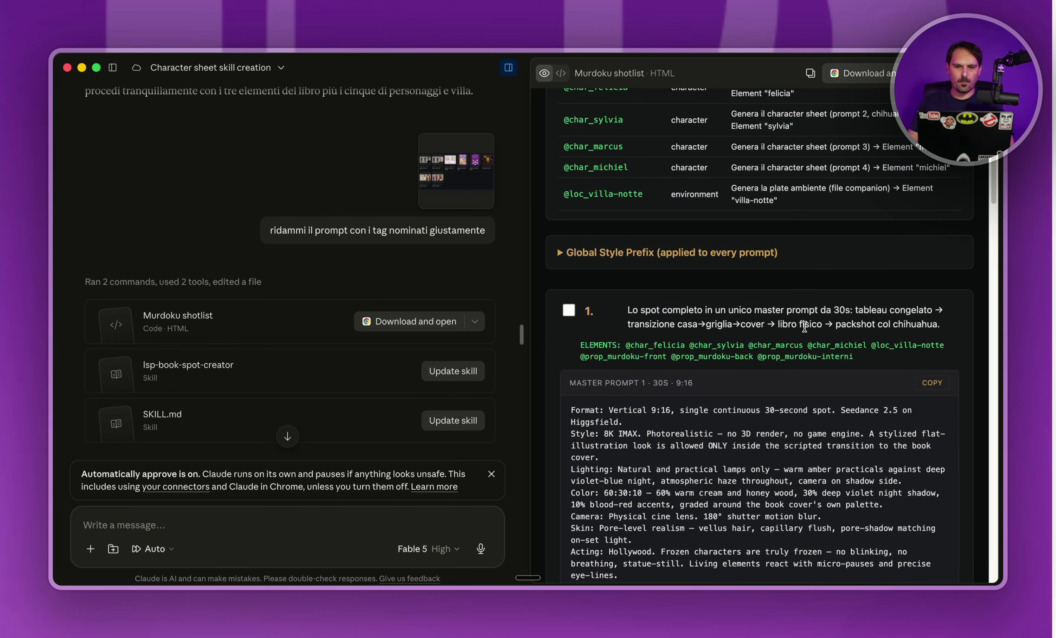
{"action": "scroll", "coordinate": [650, 208], "scroll_direction": "down", "scroll_amount": 10}
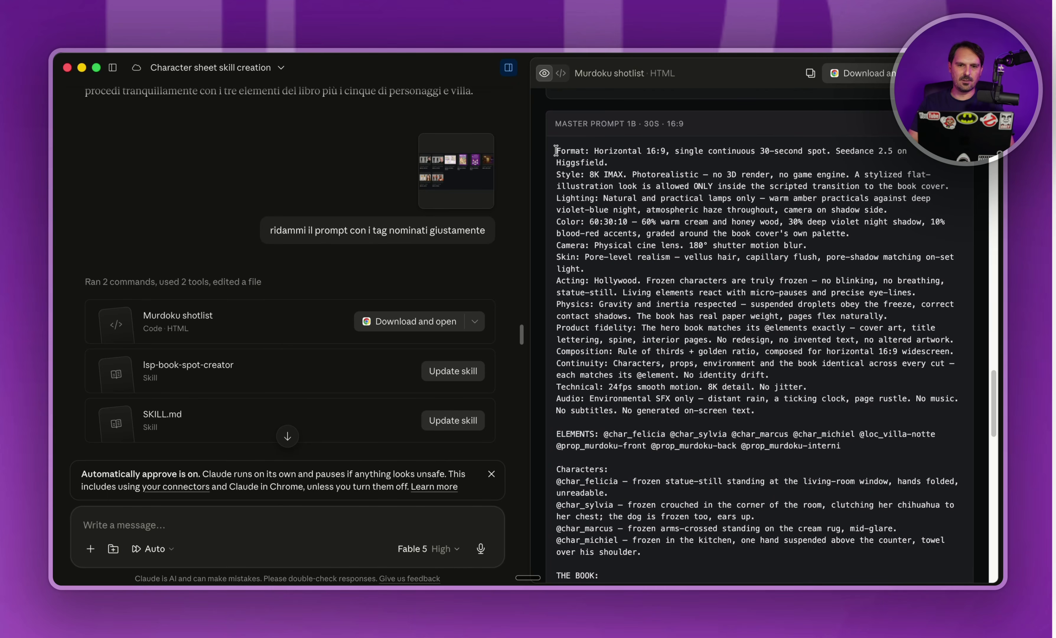
{"action": "left_click_drag", "start_coordinate": [556, 150], "coordinate": [756, 425]}
Switch to Higgsfield, set the Murdoku project's generator to Video, and paste the copied master prompt.
{"action": "key", "text": "super+Tab"}
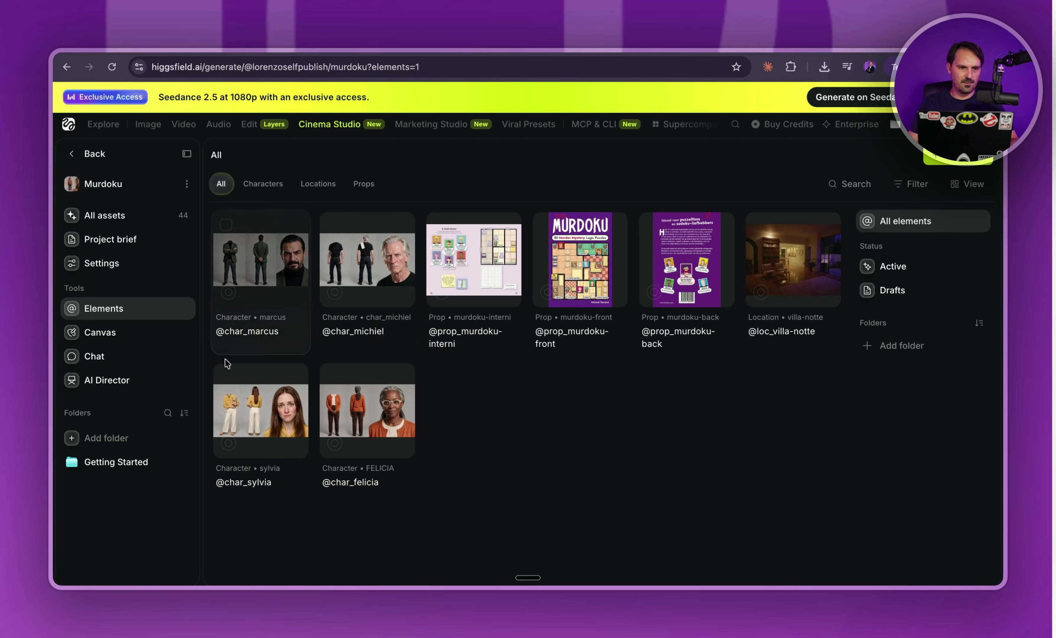
{"action": "left_click", "coordinate": [81, 218]}
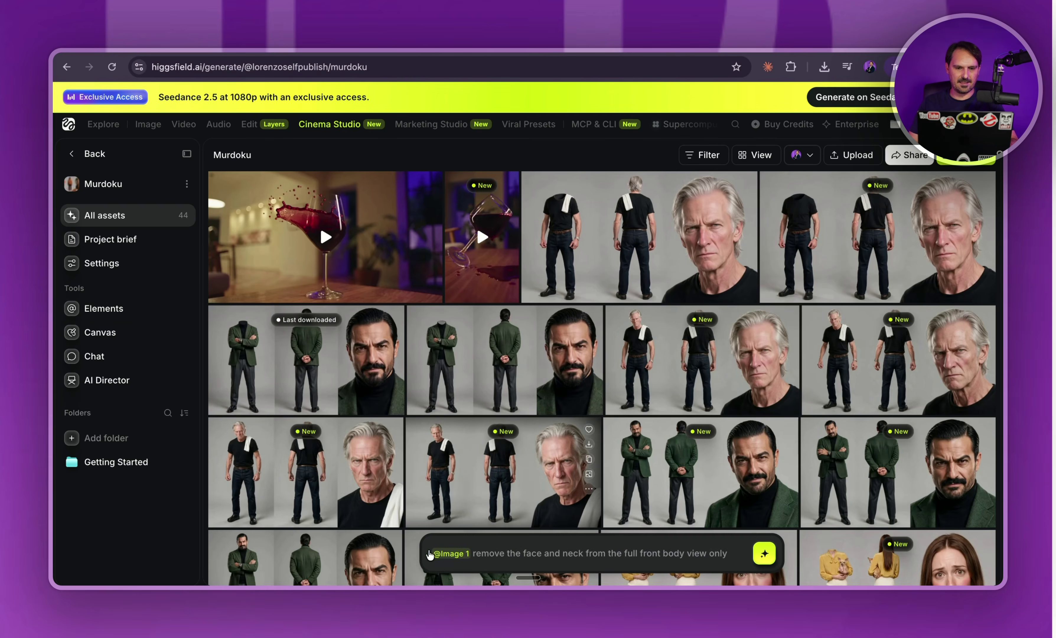
{"action": "left_click", "coordinate": [430, 555]}
{"action": "left_click", "coordinate": [266, 522]}
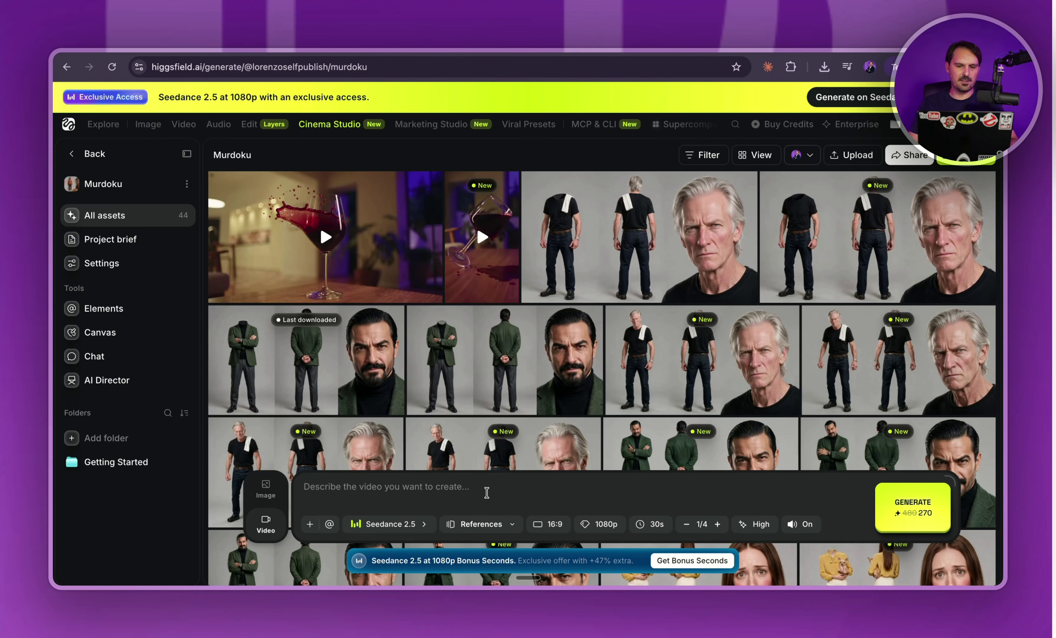
{"action": "key", "text": "super+v"}
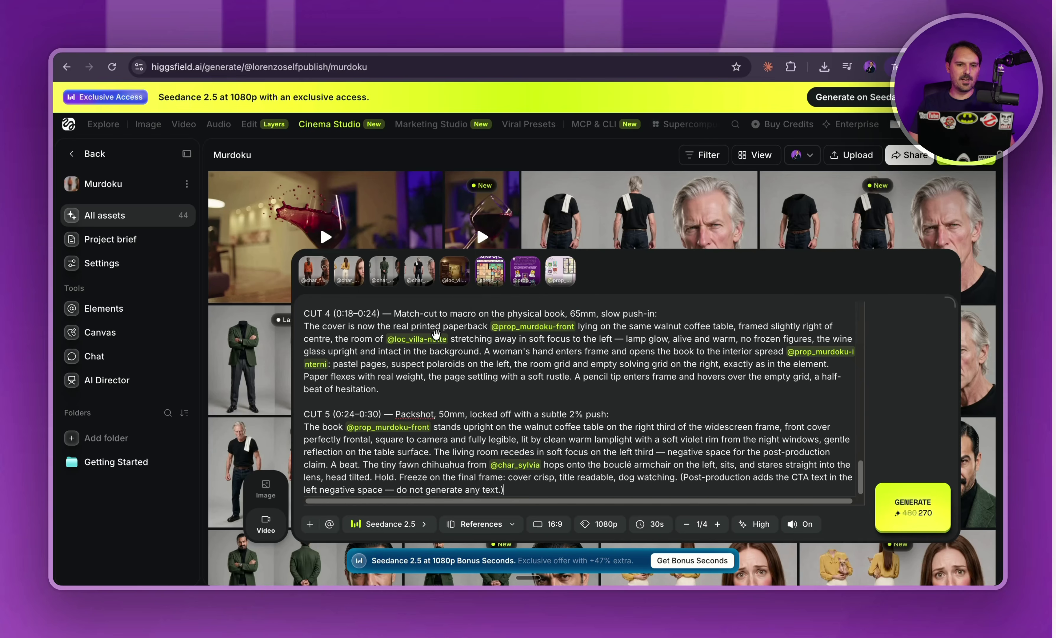
Examine the pasted video prompt's cuts, scene, book and character sections and check the element references tagged in them.
{"action": "mouse_move", "coordinate": [399, 340]}
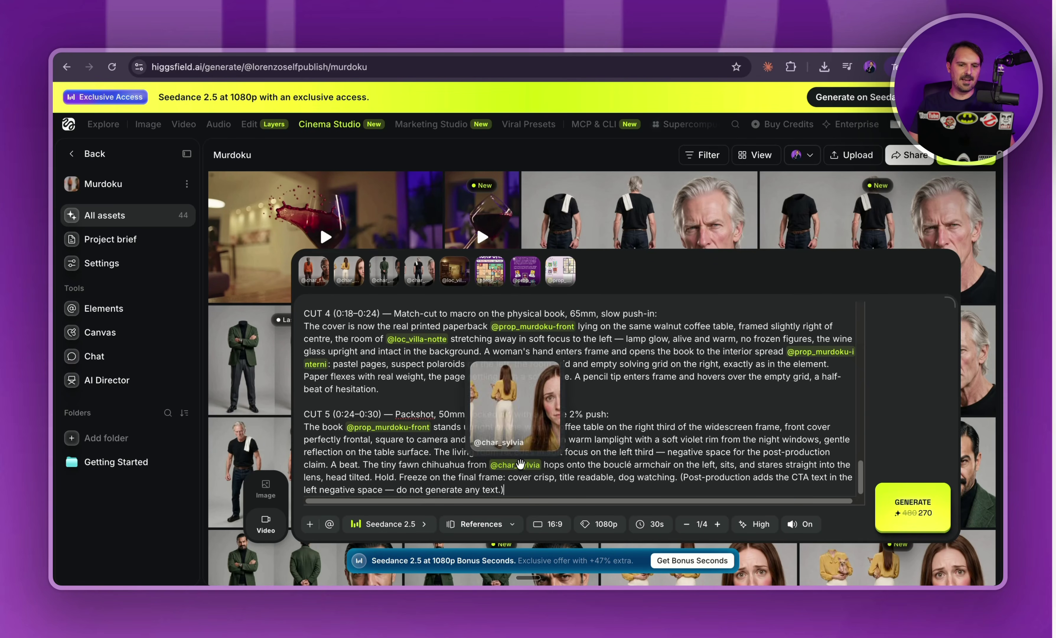
{"action": "scroll", "coordinate": [673, 387], "scroll_direction": "up", "scroll_amount": 10}
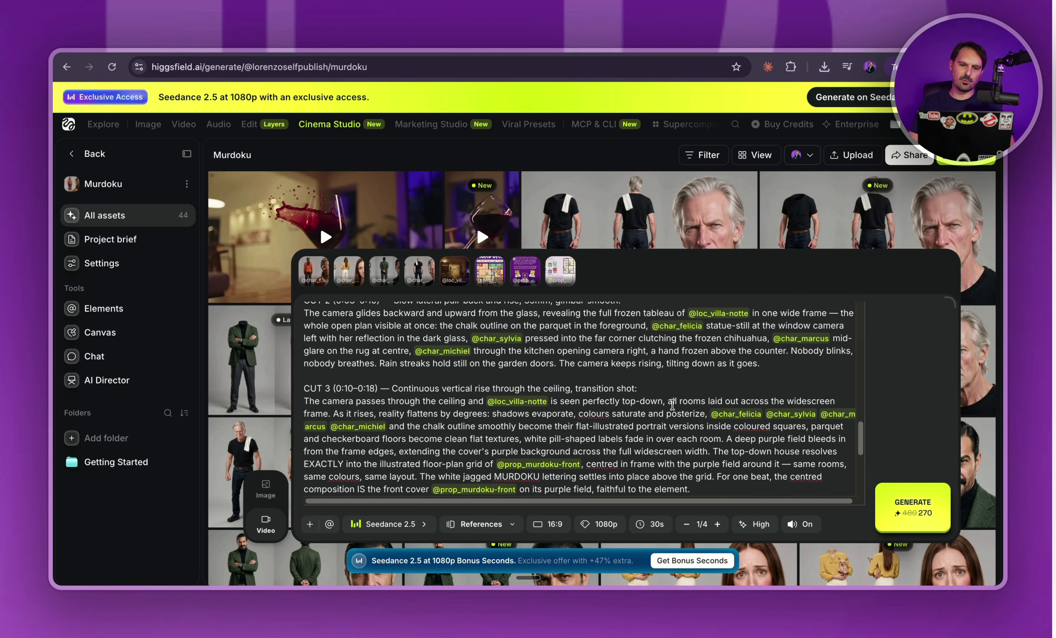
{"action": "scroll", "coordinate": [670, 406], "scroll_direction": "up", "scroll_amount": 5}
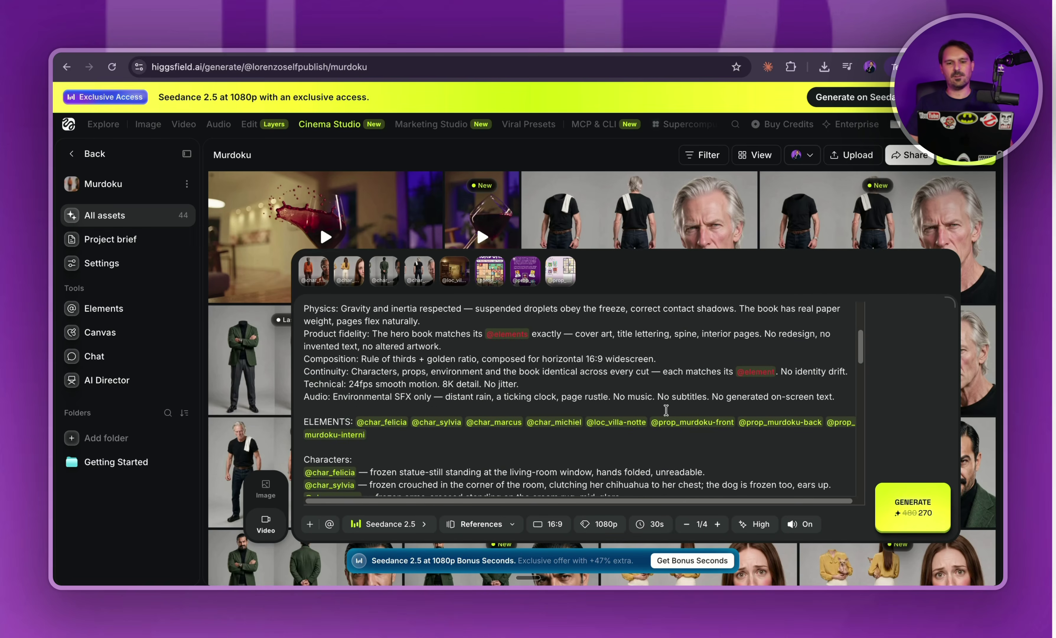
{"action": "scroll", "coordinate": [626, 387], "scroll_direction": "up", "scroll_amount": 3}
{"action": "scroll", "coordinate": [559, 387], "scroll_direction": "down", "scroll_amount": 8}
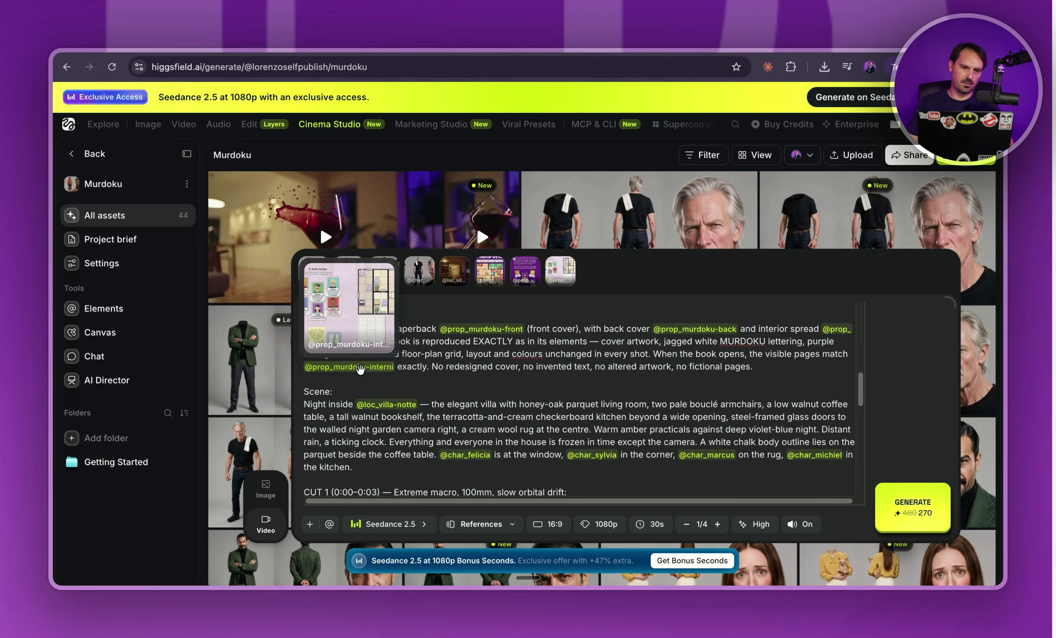
{"action": "scroll", "coordinate": [519, 386], "scroll_direction": "up", "scroll_amount": 1}
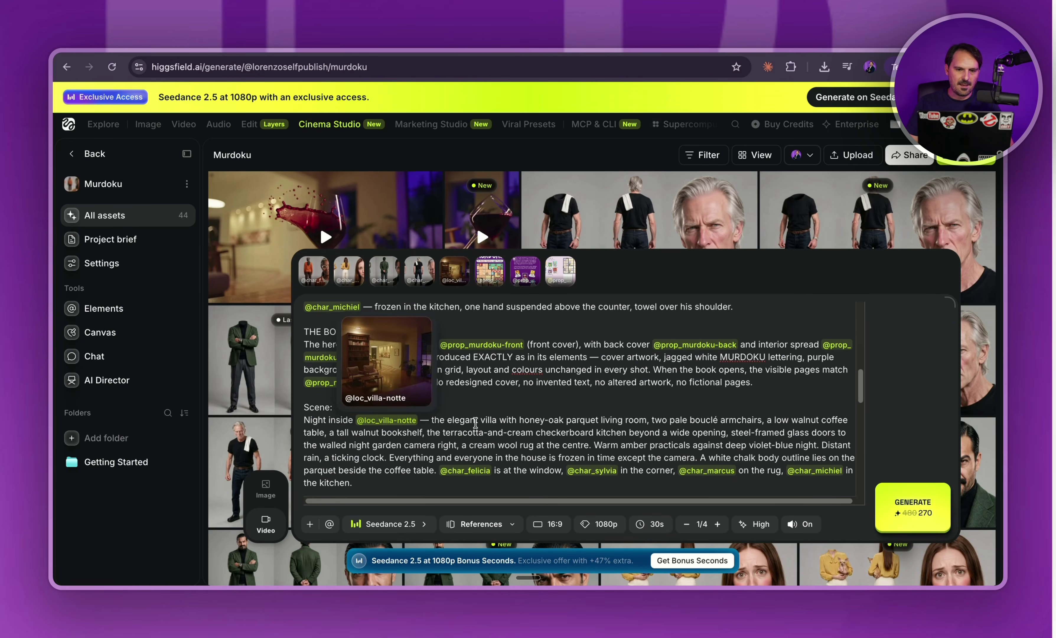
{"action": "scroll", "coordinate": [494, 408], "scroll_direction": "up", "scroll_amount": 5}
{"action": "scroll", "coordinate": [482, 358], "scroll_direction": "up", "scroll_amount": 1}
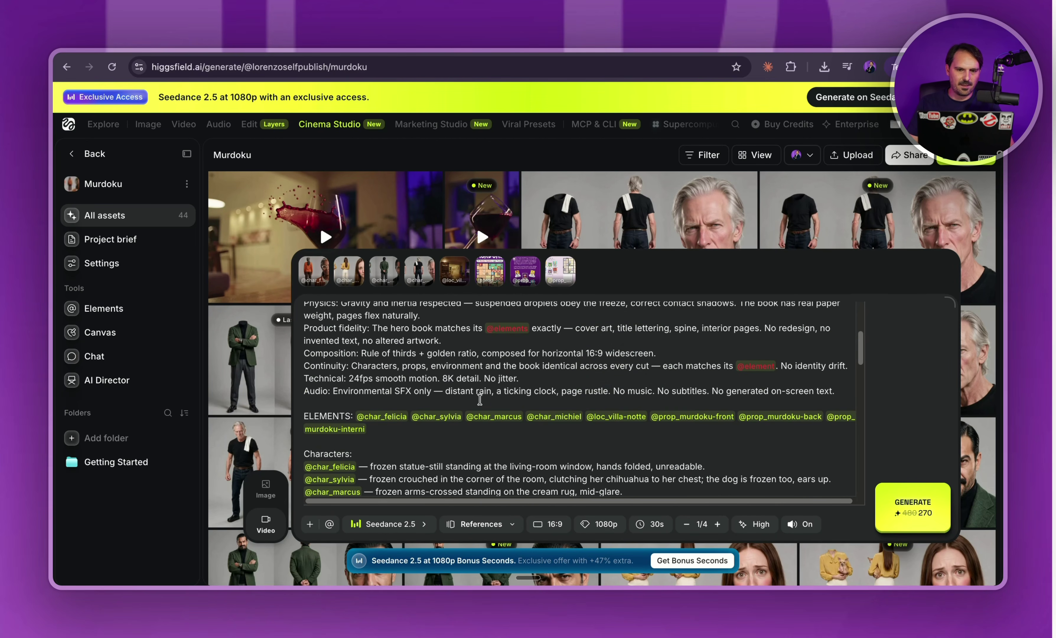
{"action": "mouse_move", "coordinate": [635, 410]}
{"action": "scroll", "coordinate": [627, 421], "scroll_direction": "up", "scroll_amount": 1}
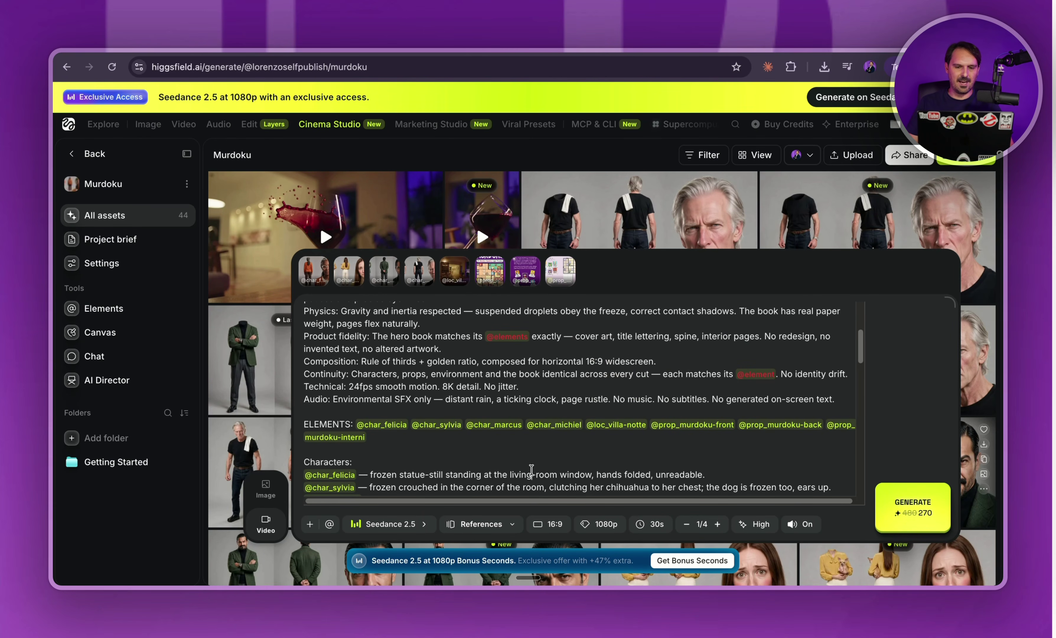
Clear the whole pasted master prompt from the video generator and look over the Murdoku project's assets.
{"action": "key", "text": "super+a"}
{"action": "key", "text": "BackSpace"}
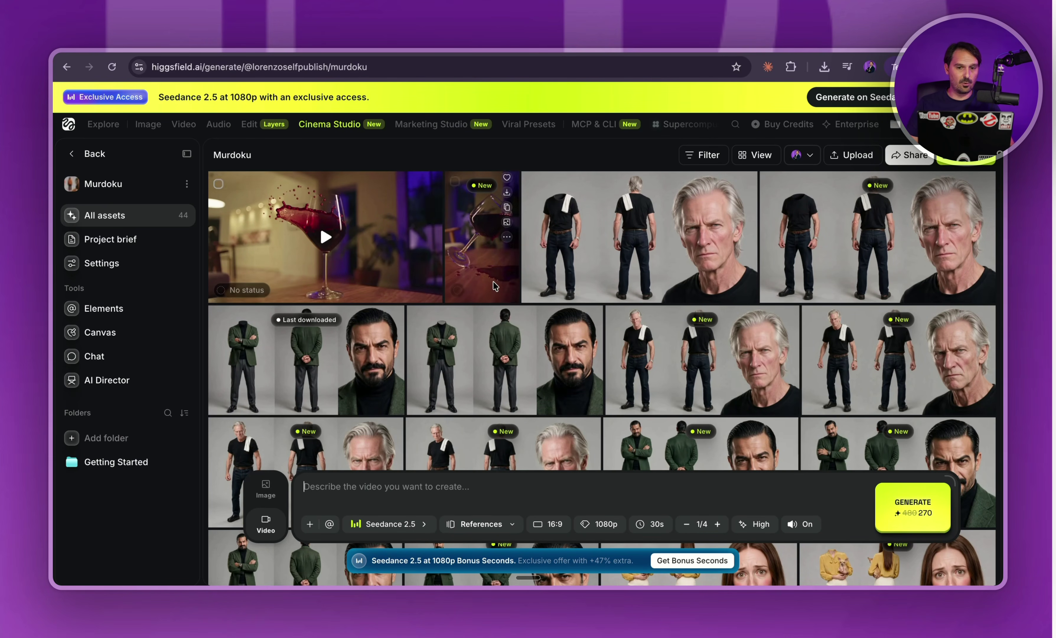
{"action": "scroll", "coordinate": [657, 415], "scroll_direction": "down", "scroll_amount": 5}
{"action": "scroll", "coordinate": [656, 415], "scroll_direction": "down", "scroll_amount": 10}
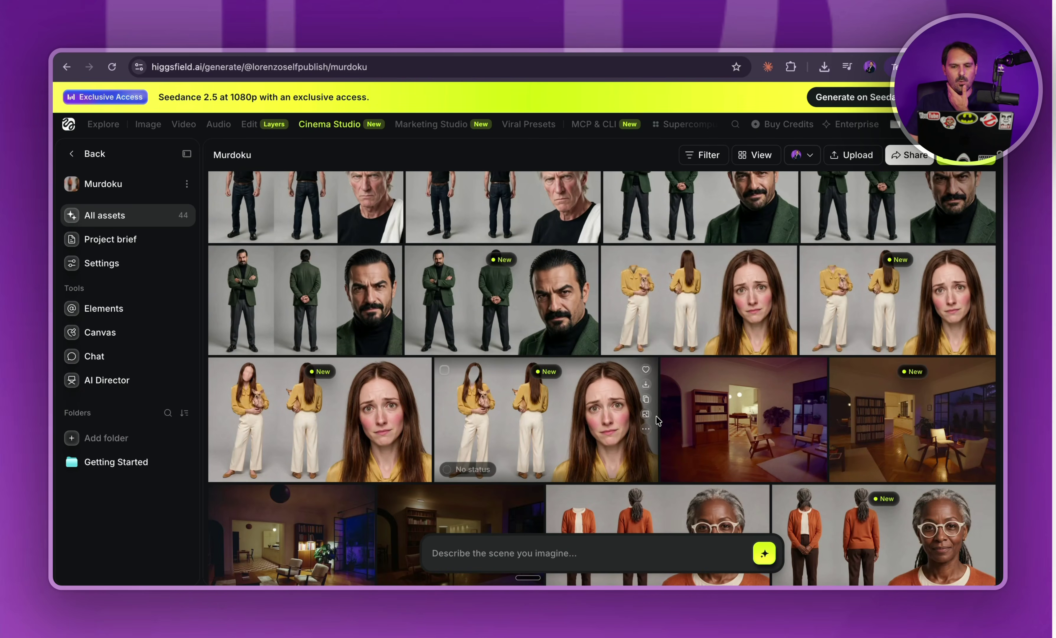
{"action": "scroll", "coordinate": [655, 423], "scroll_direction": "up", "scroll_amount": 15}
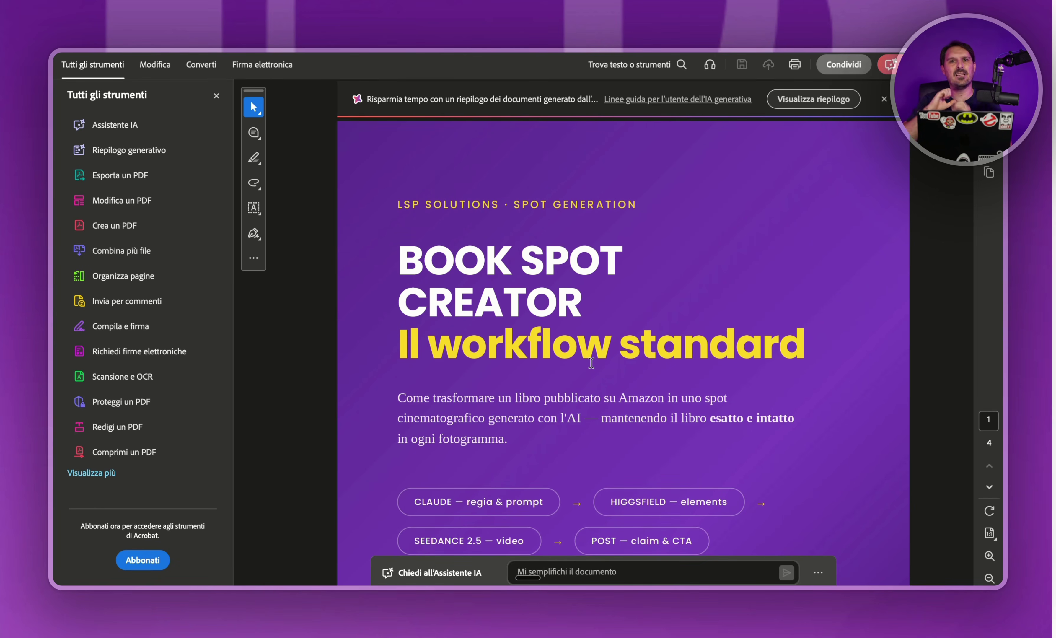
Look through the Book Spot Creator workflow PDF guide from the cover to its last page and close the PDF reader.
{"action": "scroll", "coordinate": [591, 363], "scroll_direction": "down", "scroll_amount": 20}
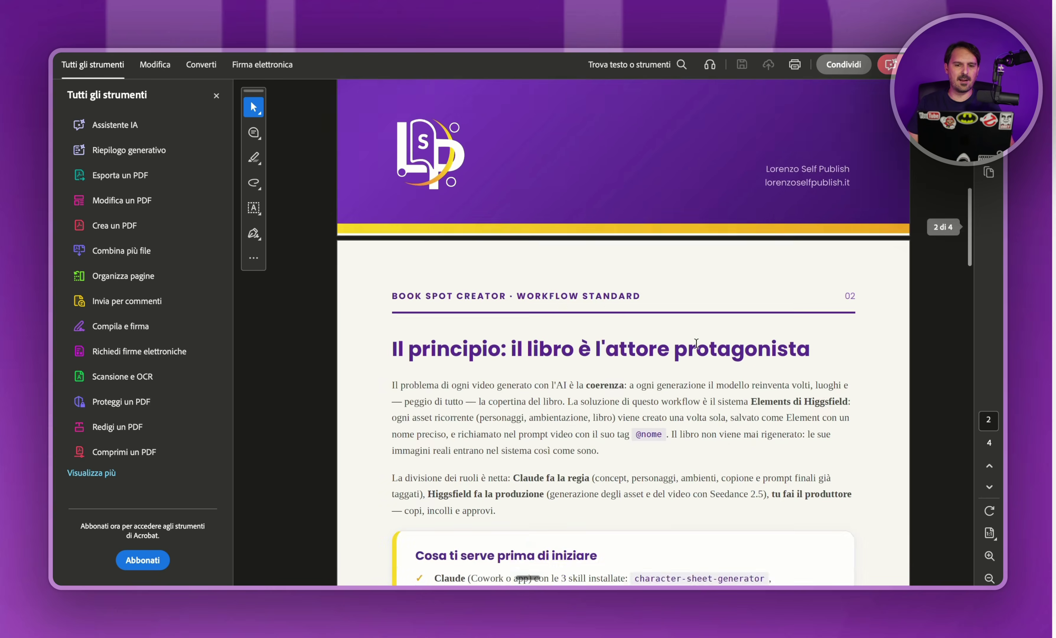
{"action": "scroll", "coordinate": [724, 404], "scroll_direction": "down", "scroll_amount": 20}
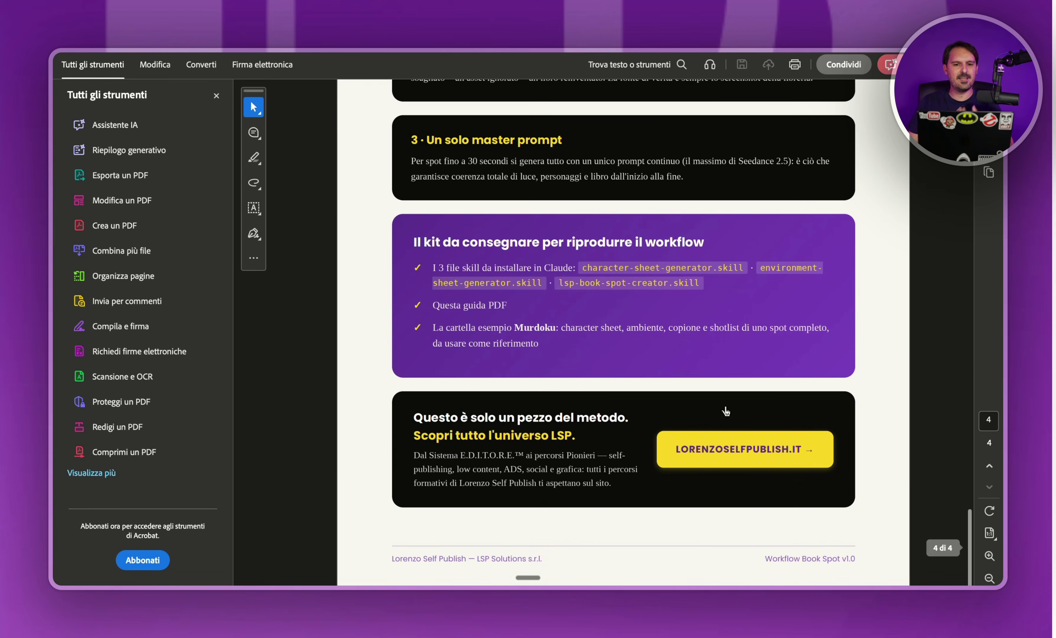
{"action": "key", "text": "Home"}
{"action": "scroll", "coordinate": [722, 411], "scroll_direction": "down", "scroll_amount": 20}
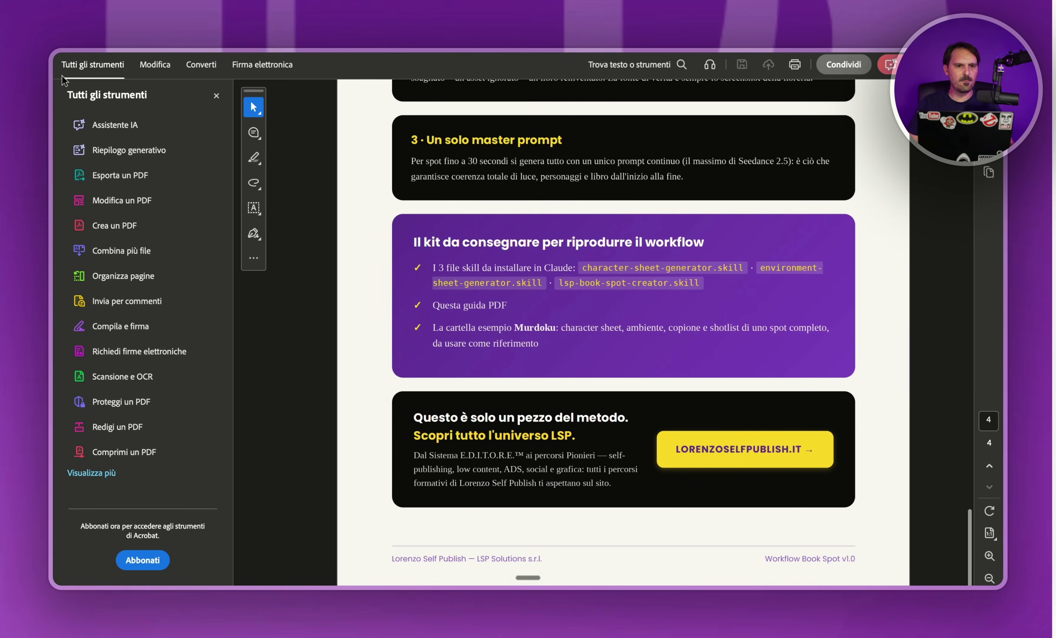
{"action": "key", "text": "super+q"}
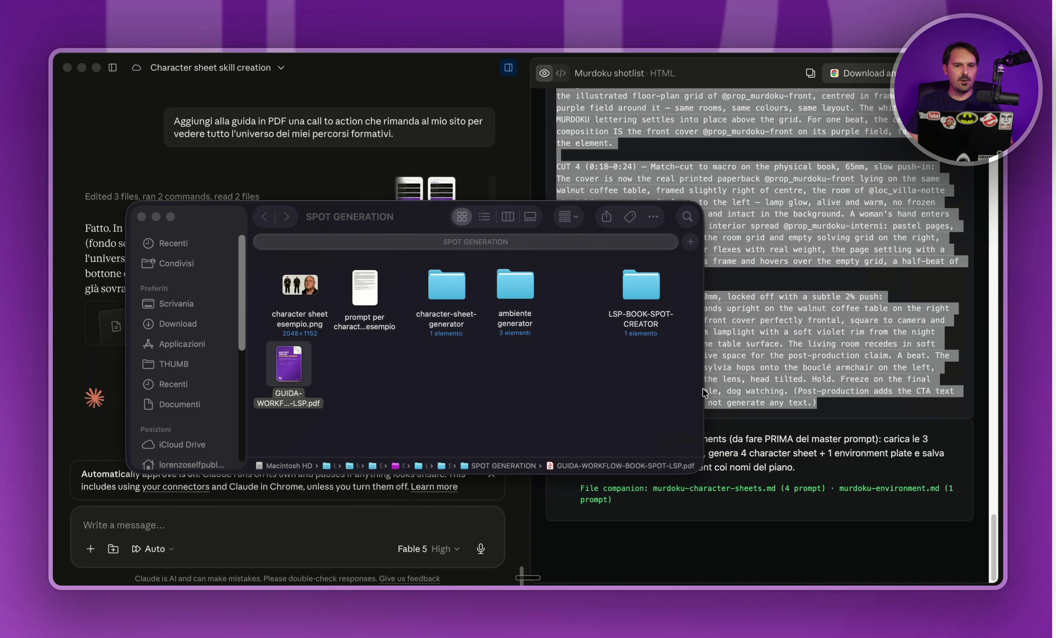
Return to the Claude chat with the Murdoku shotlist and deselect the master prompt text around Cuts 4 and 5.
{"action": "left_click", "coordinate": [614, 554]}
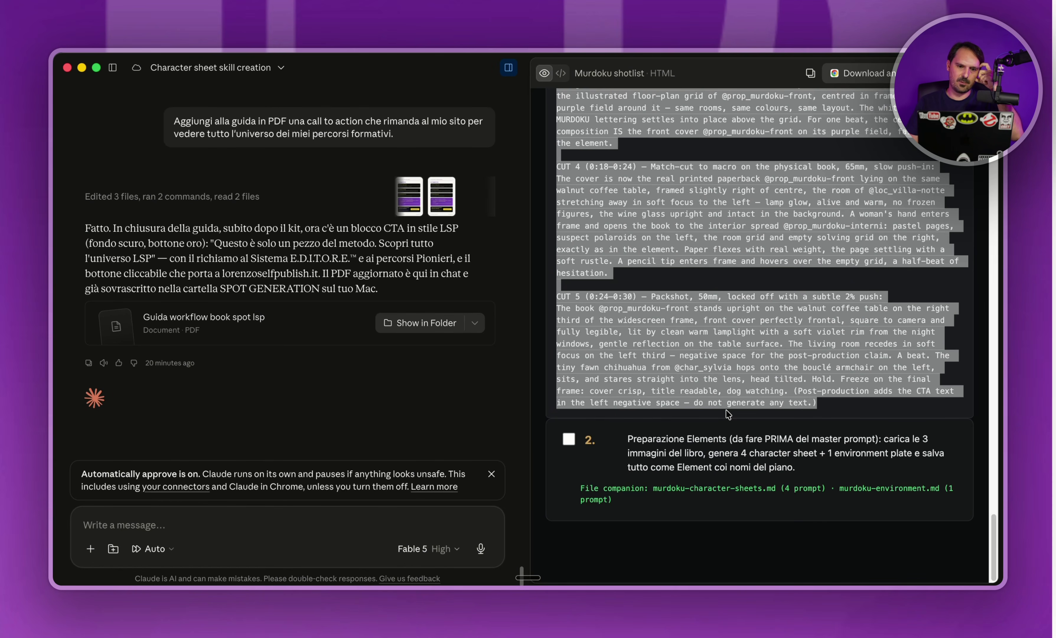
{"action": "scroll", "coordinate": [704, 400], "scroll_direction": "up", "scroll_amount": 3}
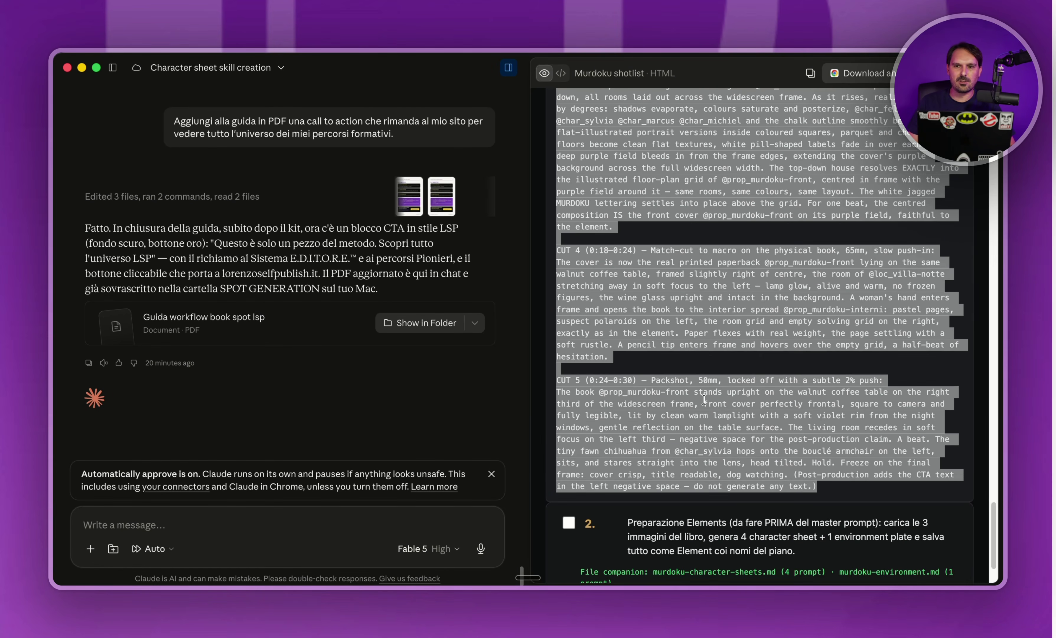
{"action": "left_click", "coordinate": [703, 400]}
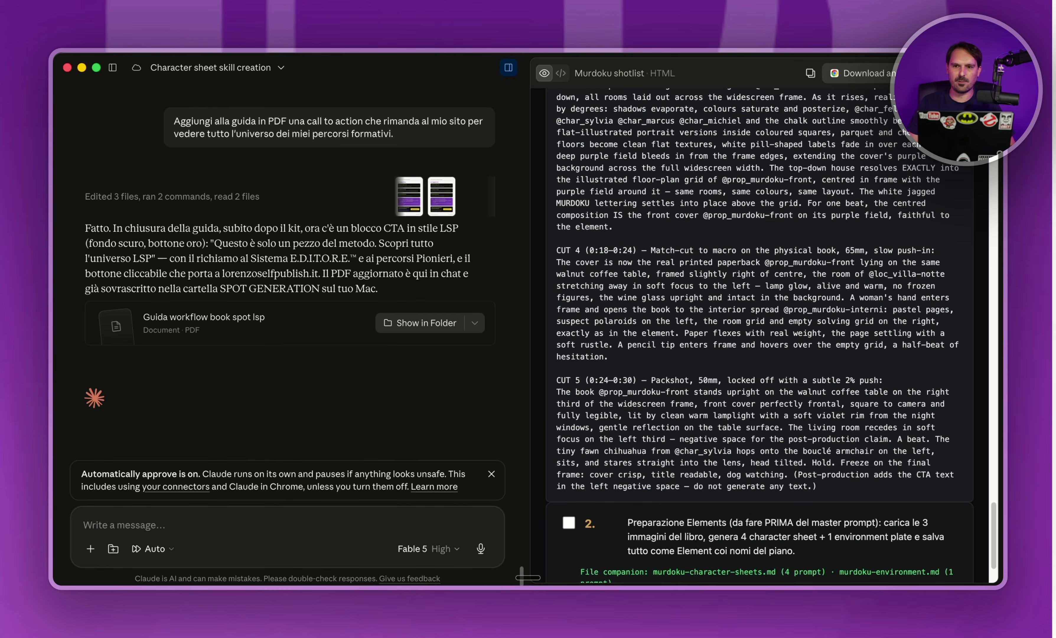
Switch to Higgsfield and browse the Murdoku project's generated character sheets, environment plates and videos.
{"action": "key", "text": "super+Tab"}
{"action": "scroll", "coordinate": [617, 449], "scroll_direction": "down", "scroll_amount": 10}
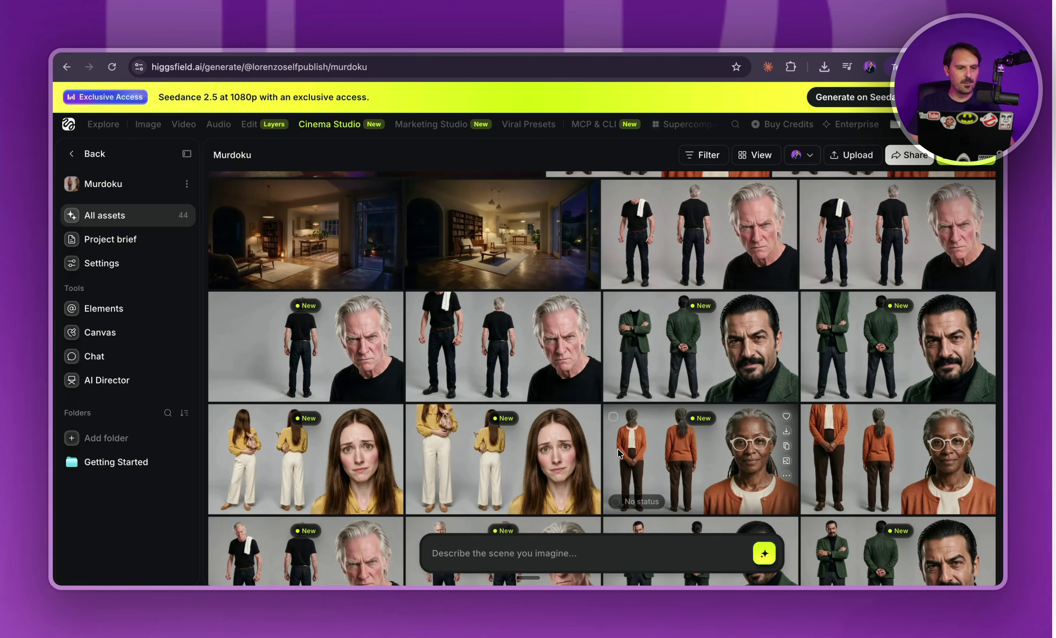
{"action": "scroll", "coordinate": [618, 452], "scroll_direction": "up", "scroll_amount": 10}
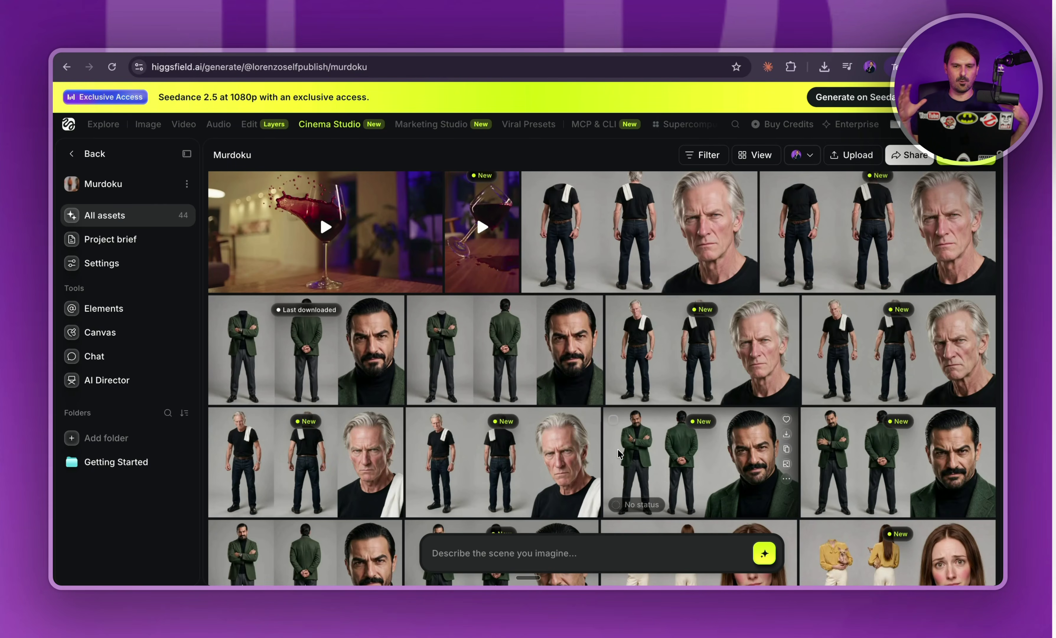
{"action": "scroll", "coordinate": [618, 453], "scroll_direction": "down", "scroll_amount": 10}
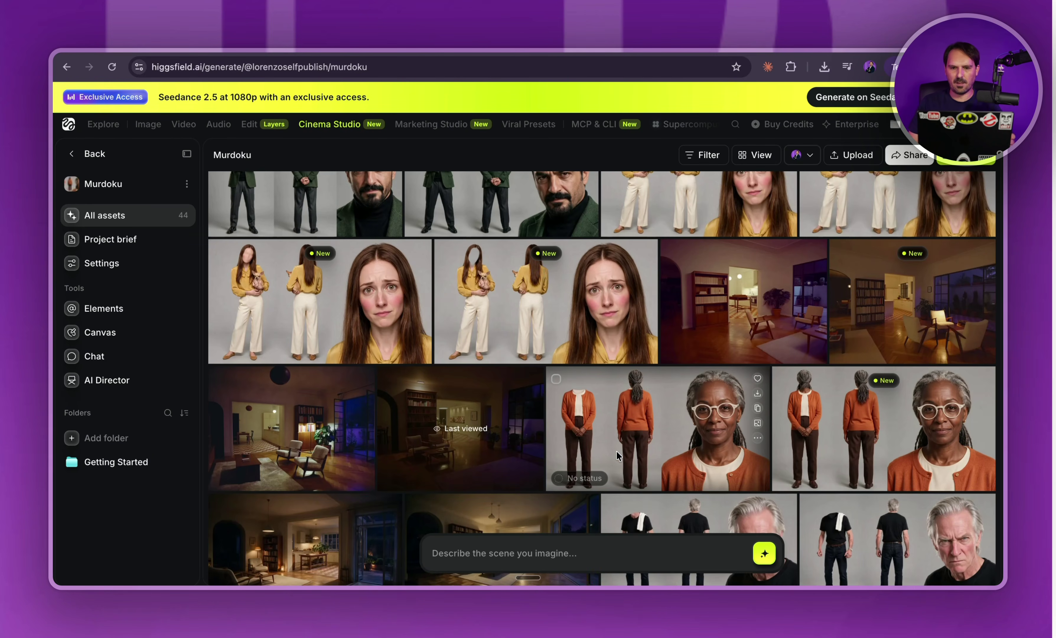
{"action": "scroll", "coordinate": [616, 450], "scroll_direction": "up", "scroll_amount": 8}
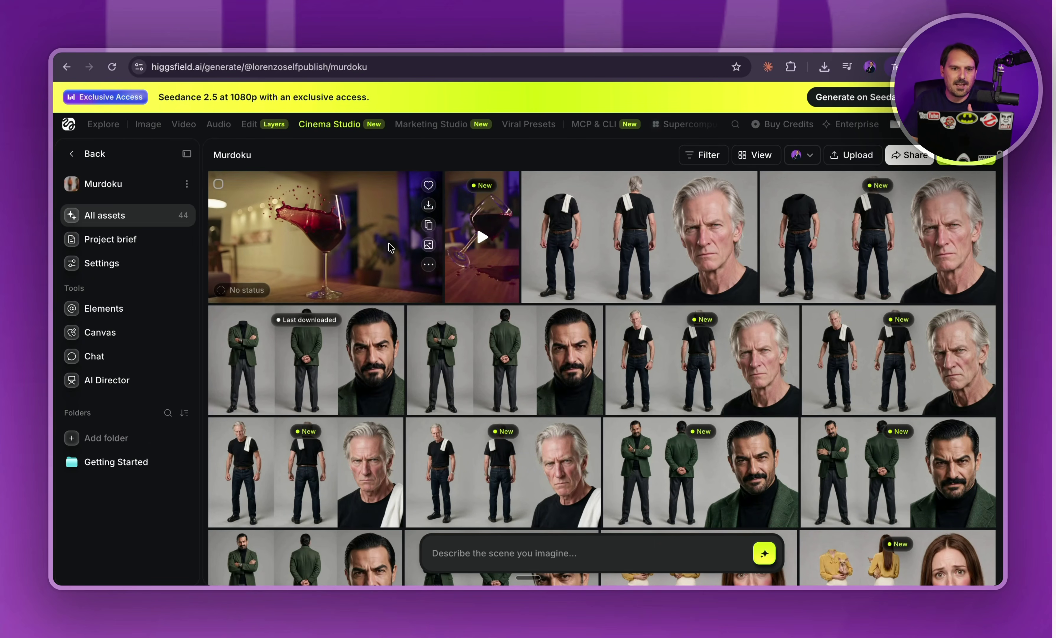
Play the generated wine-glass spot, highlight its quality setting, and pause on the open book pages and the final book cover shot.
{"action": "left_click", "coordinate": [460, 376]}
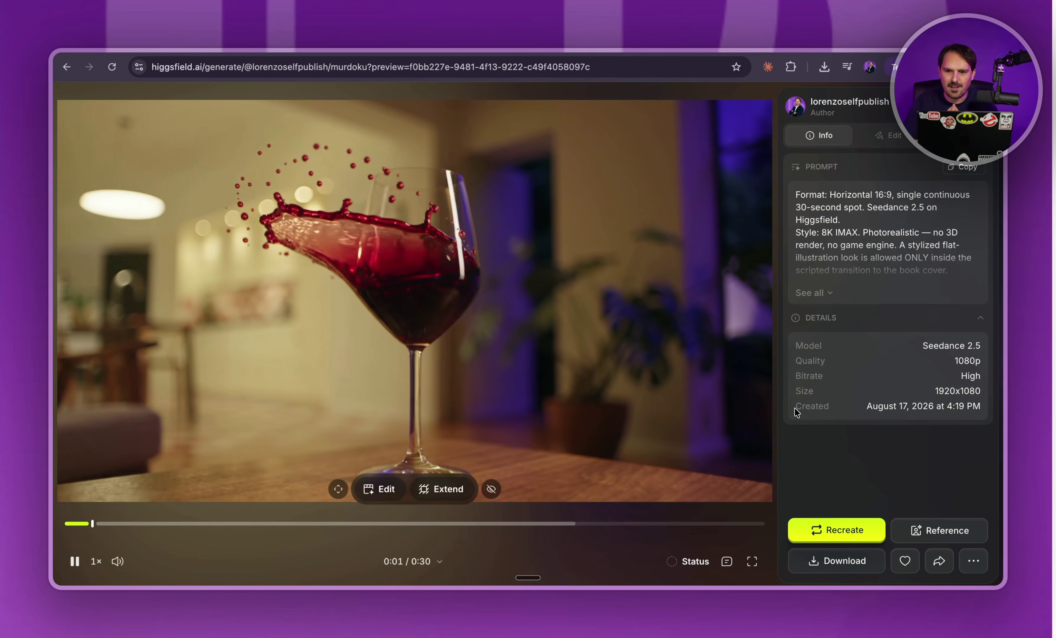
{"action": "double_click", "coordinate": [977, 361]}
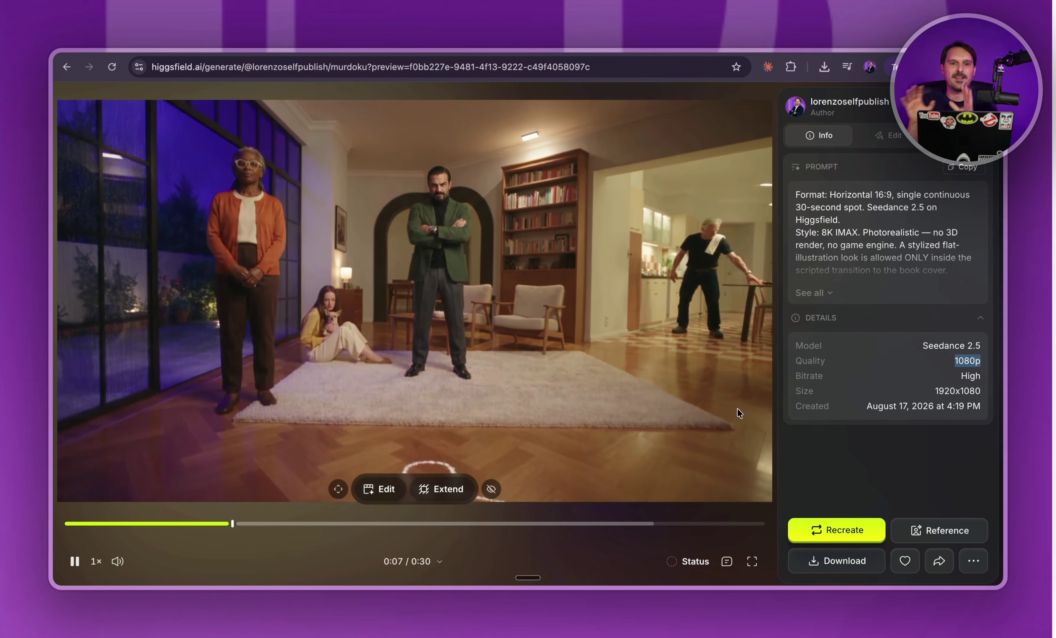
{"action": "mouse_move", "coordinate": [118, 561]}
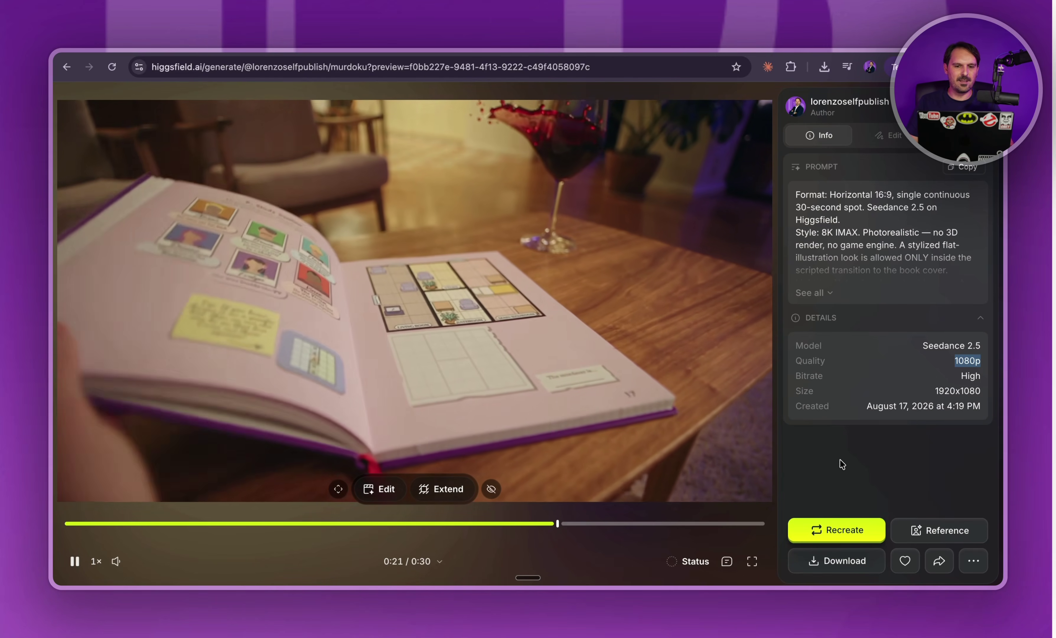
{"action": "left_click", "coordinate": [513, 399]}
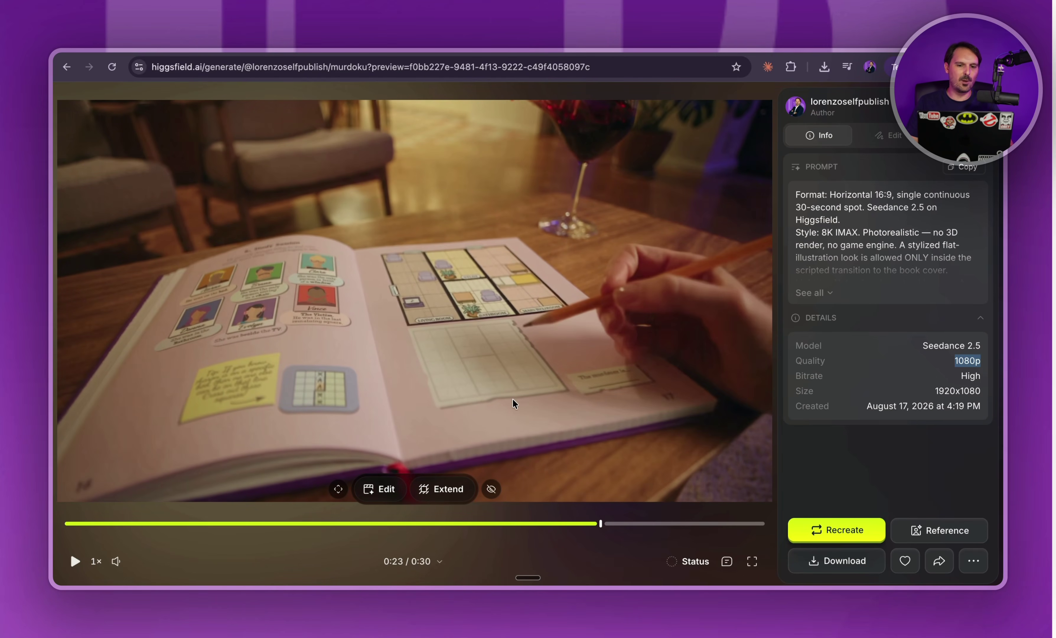
{"action": "left_click", "coordinate": [555, 375]}
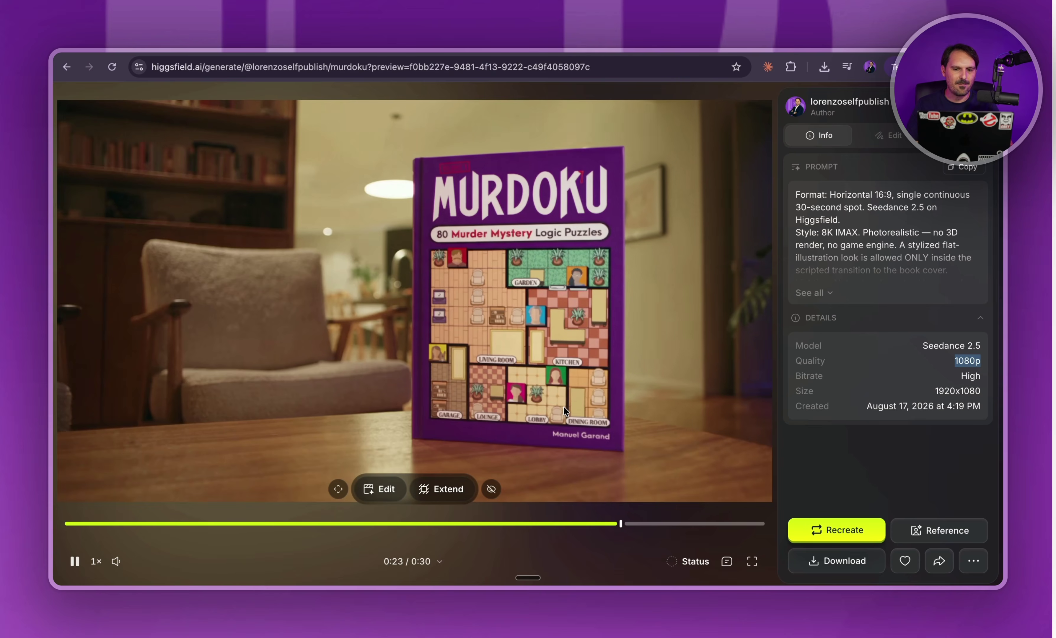
{"action": "left_click", "coordinate": [564, 410]}
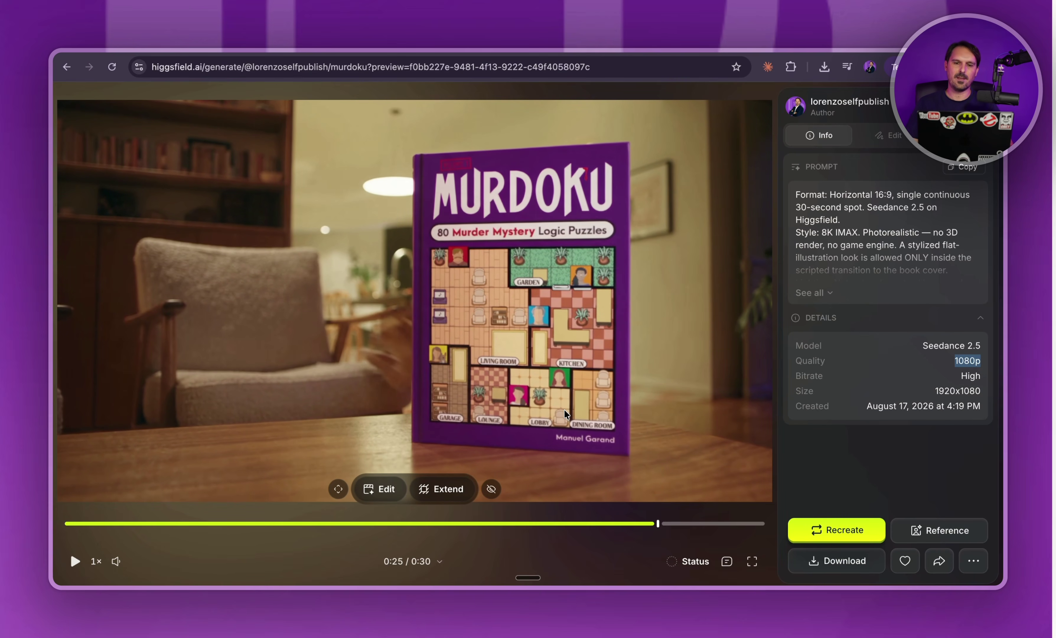